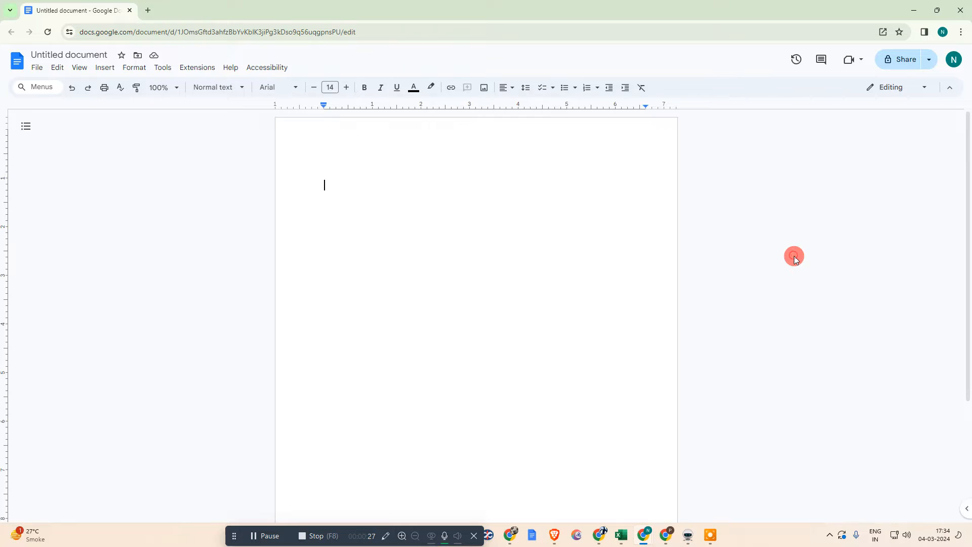
- Insert a horizontal line on the second line of the empty document and select it
left_click(338, 205)
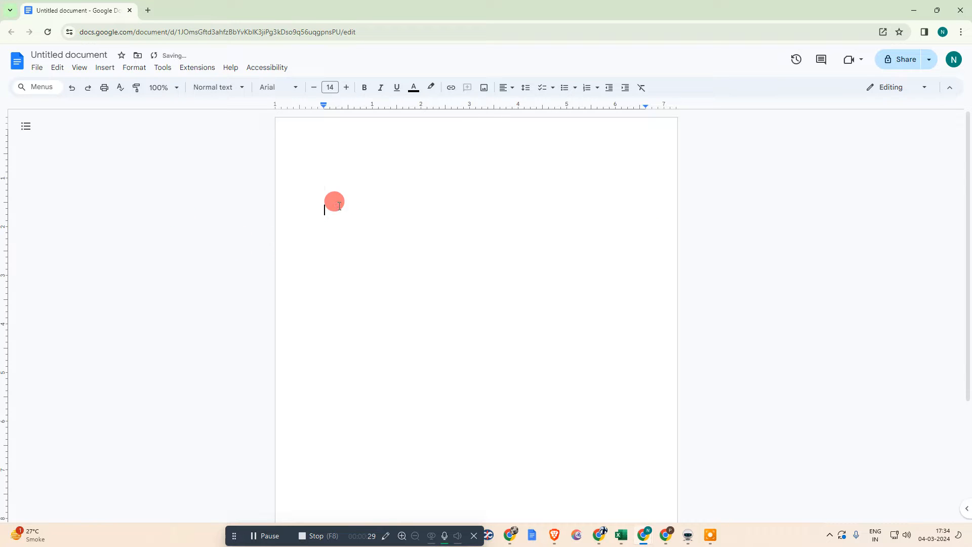
left_click(134, 68)
left_click(329, 211)
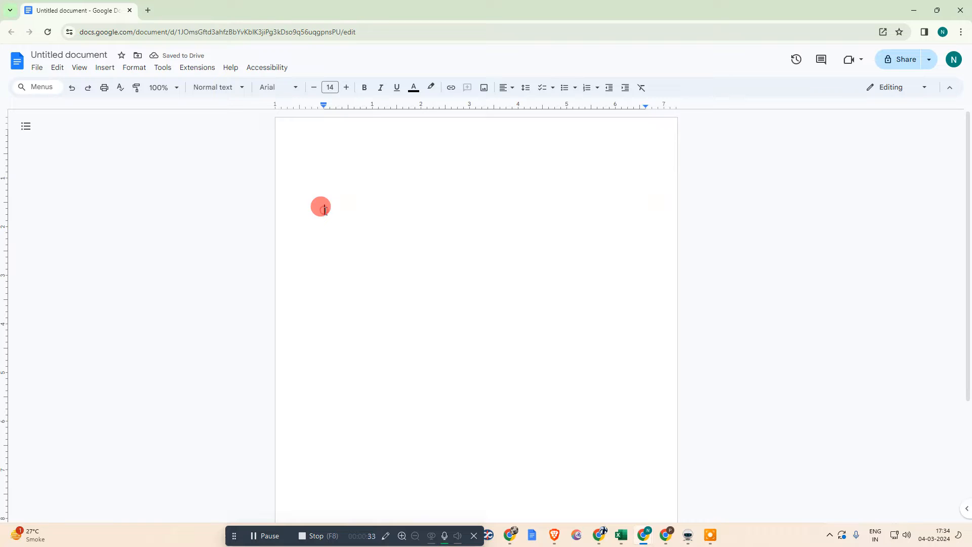
left_click(105, 67)
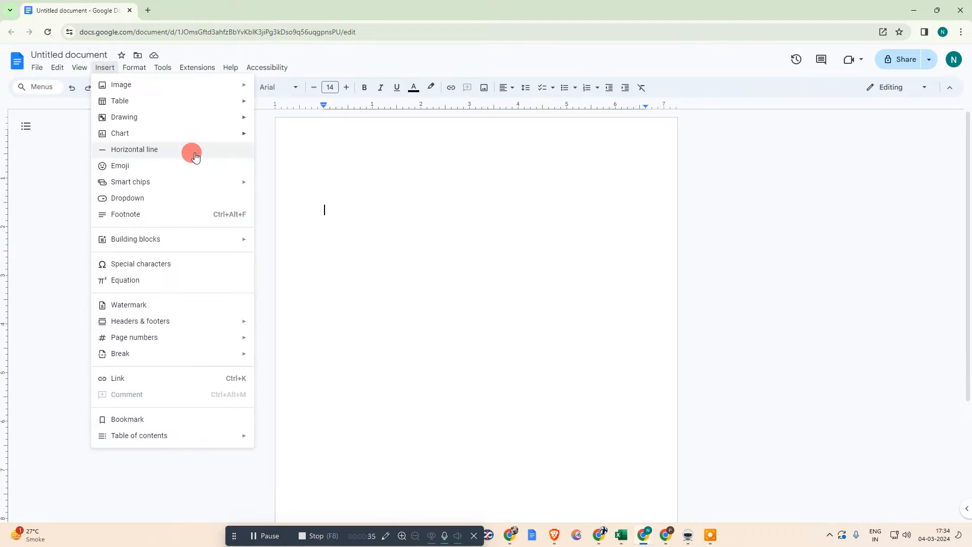
left_click(171, 155)
left_click(390, 233)
left_click(392, 224)
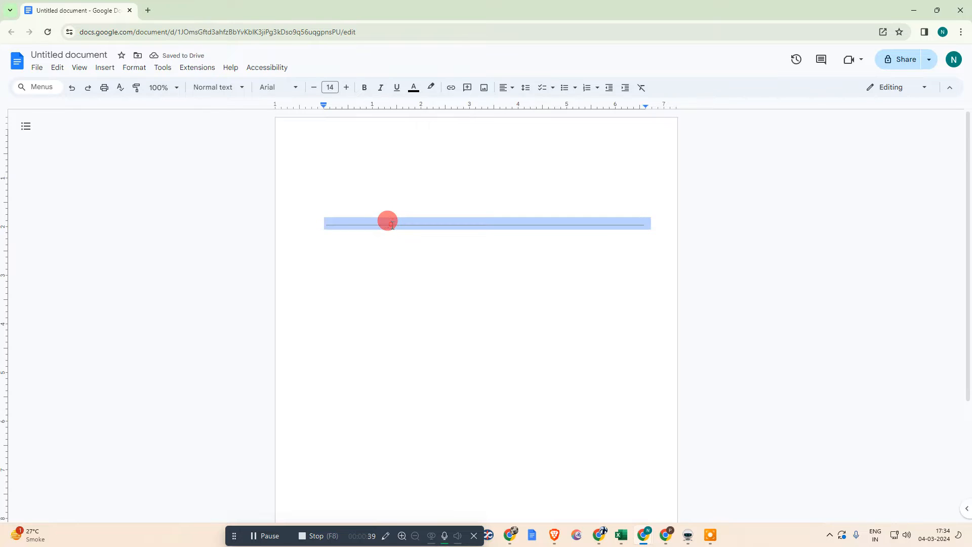
left_click(392, 225)
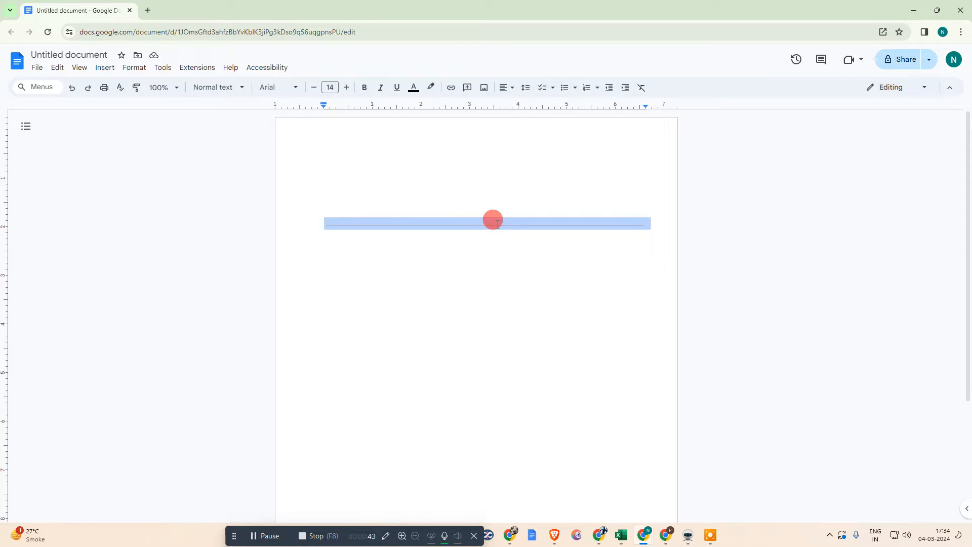
left_click(392, 224)
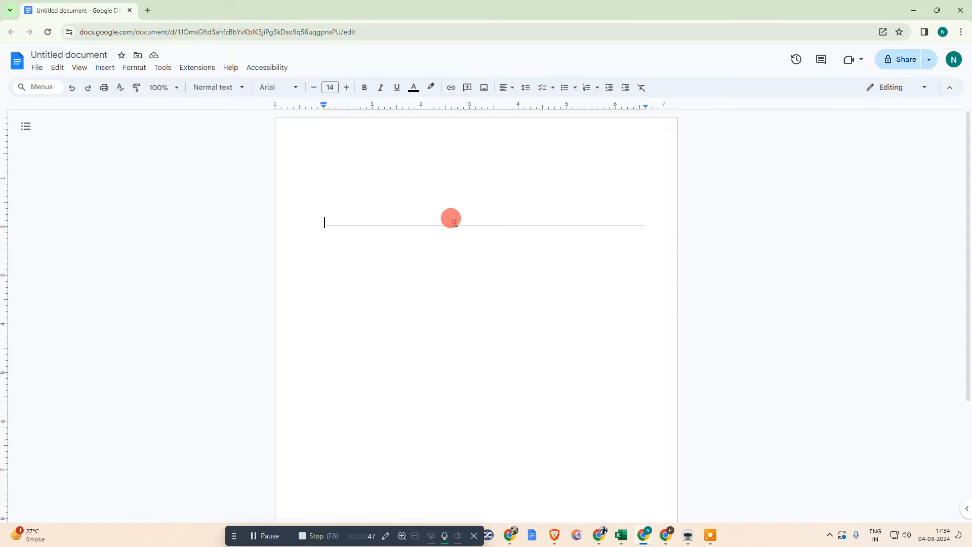
- Move the horizontal line down with line breaks and delete it
key("Return")
key("Return")
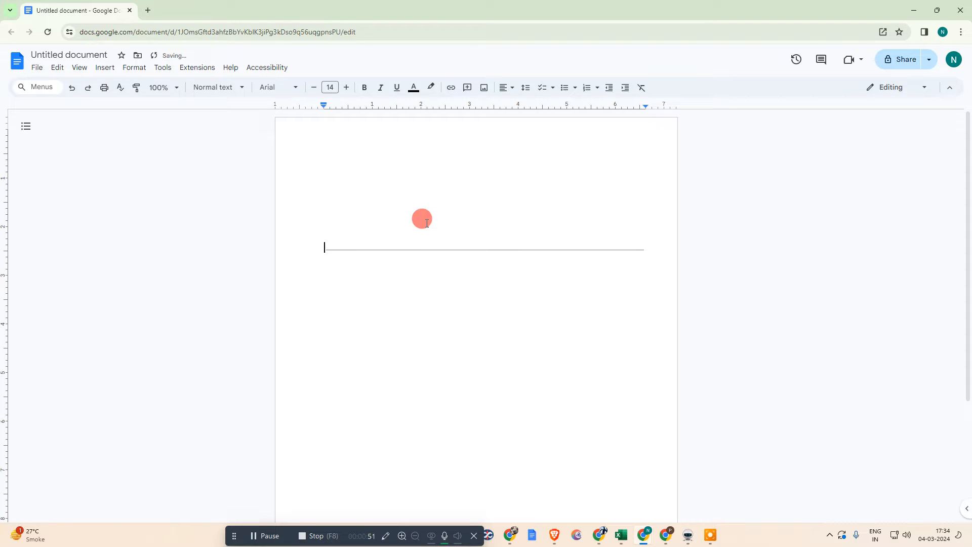
key("Delete")
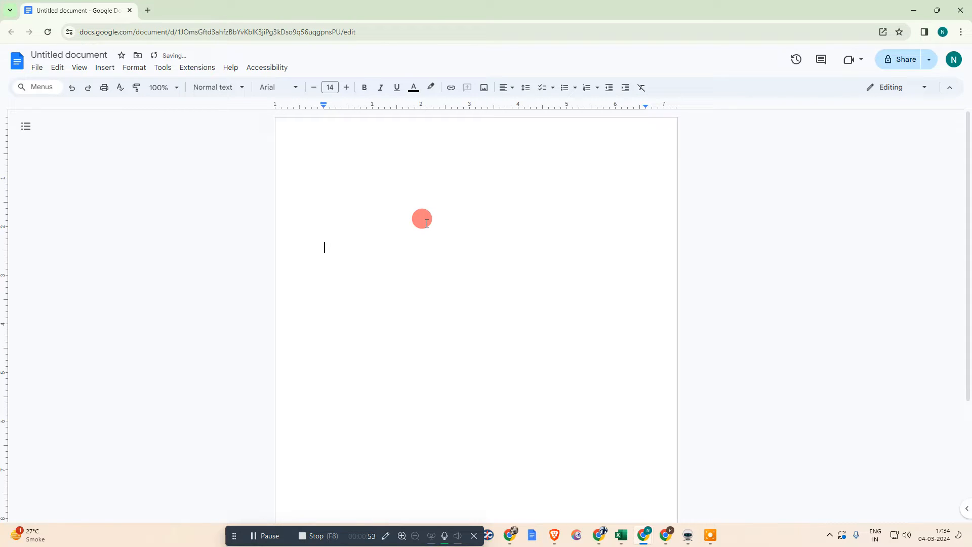
left_click(377, 248)
left_click(135, 69)
left_click(157, 104)
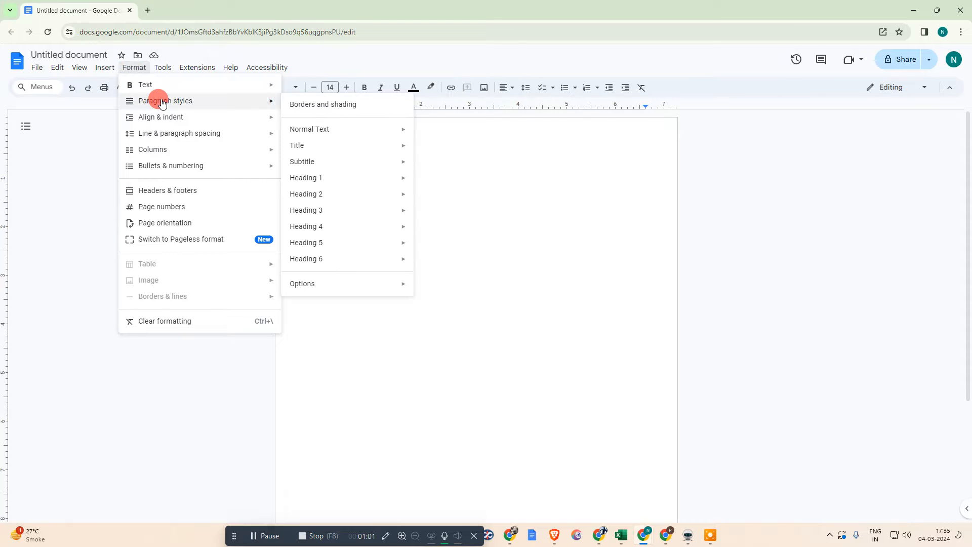
left_click(336, 104)
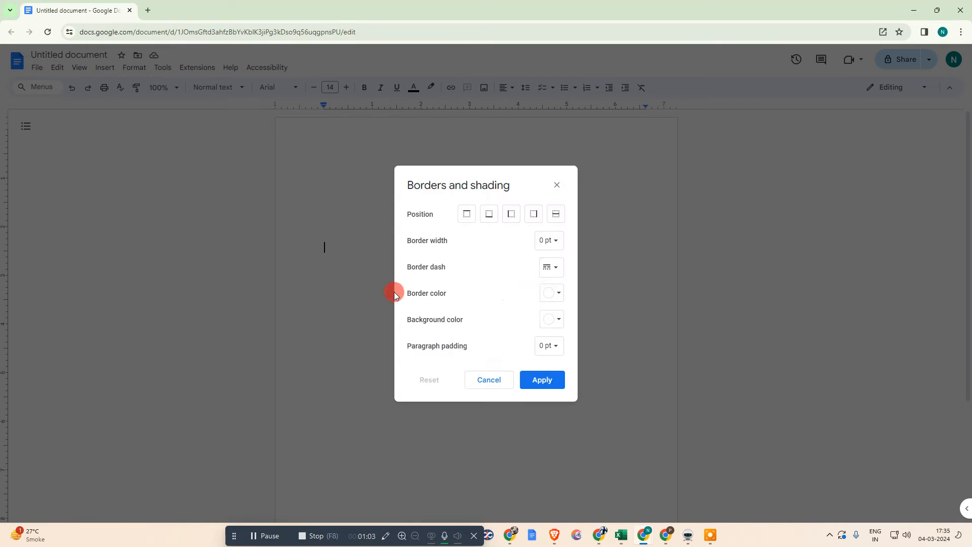
left_click(556, 185)
- Build a paragraph from the placeholder sentence "Asdfasdf asdf asdf asdf asdfasdfsafasdf asdf asdf asdf." followed by five pasted copies of it
type("asdf ")
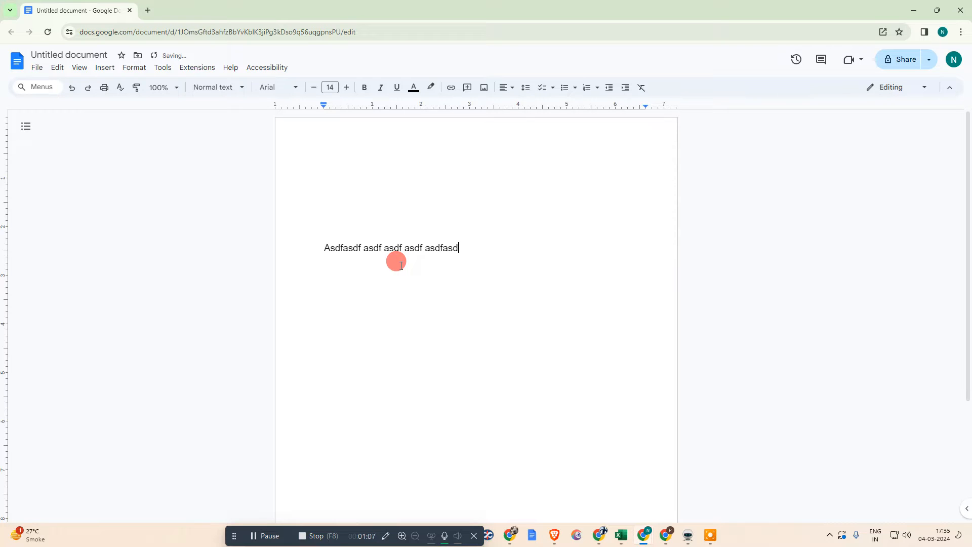
type("asdf asdf asdf asdf")
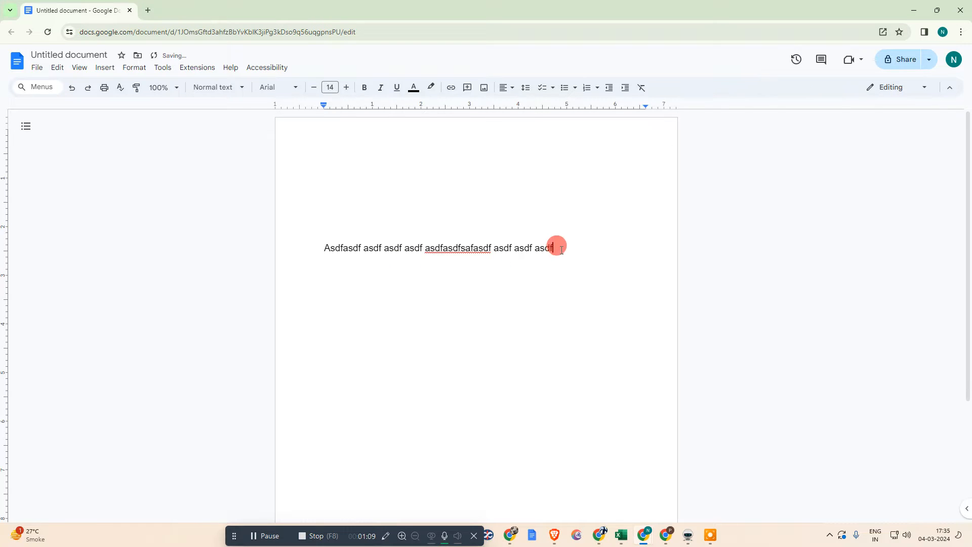
left_click_drag(553, 247, 269, 250)
key("ctrl+c")
left_click(562, 253)
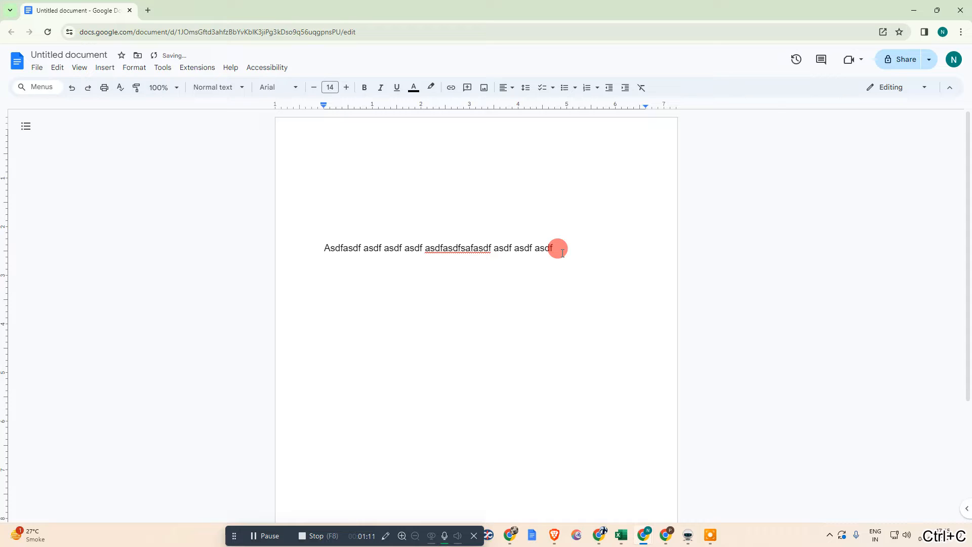
type(".")
key("ctrl+v")
key("ctrl+v")
key("ctrl+v")
key("ctrl+v")
key("ctrl+v")
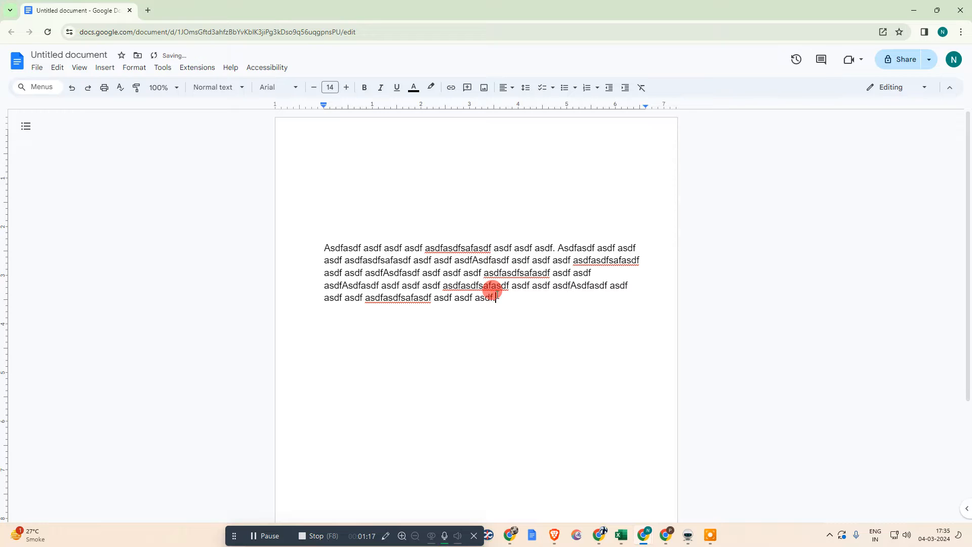
- Choose a solid bottom border for the empty line below the paragraph in the Borders and shading settings
left_click(331, 320)
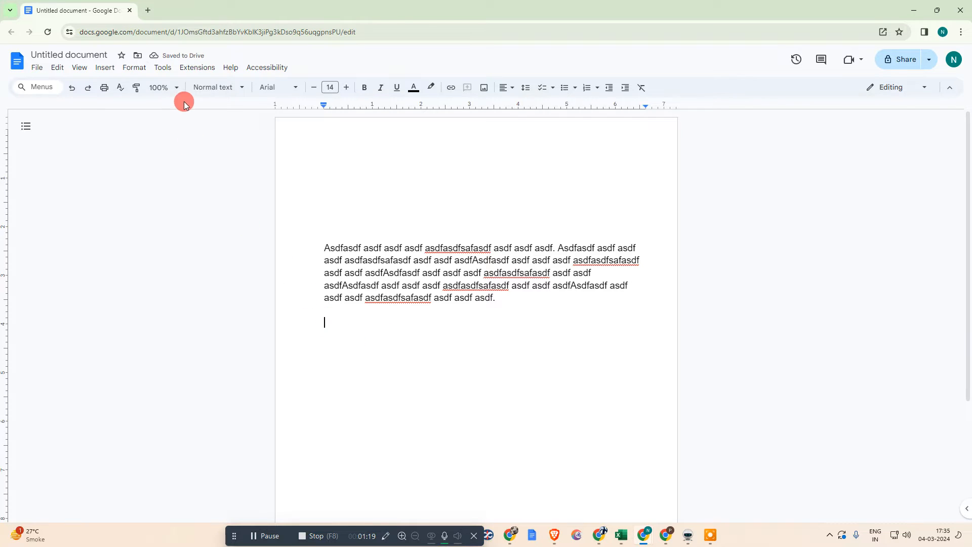
left_click(130, 71)
mouse_move(233, 100)
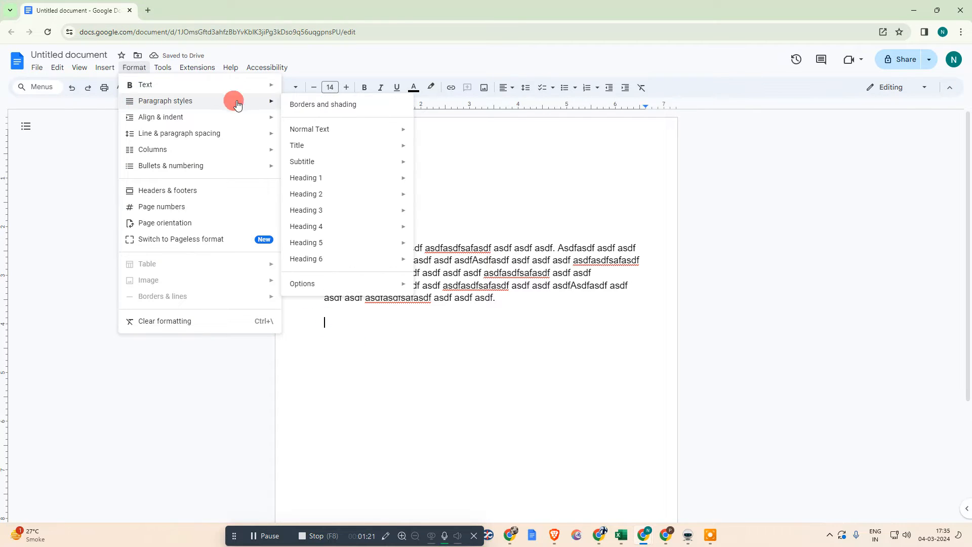
left_click(330, 103)
left_click(486, 217)
left_click(557, 267)
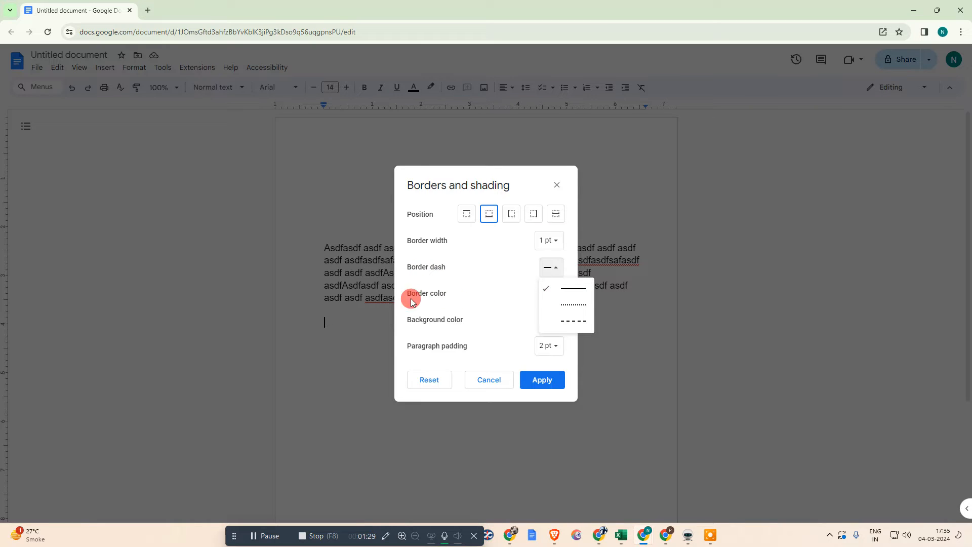
left_click(565, 293)
- Set the bottom border to 1.5 pt wide and dark red, and apply it
left_click(549, 240)
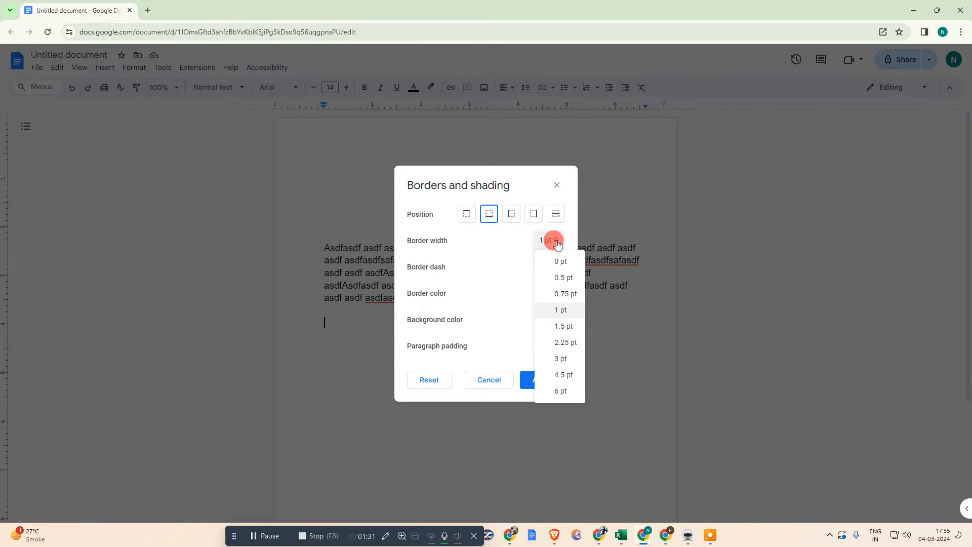
left_click(558, 327)
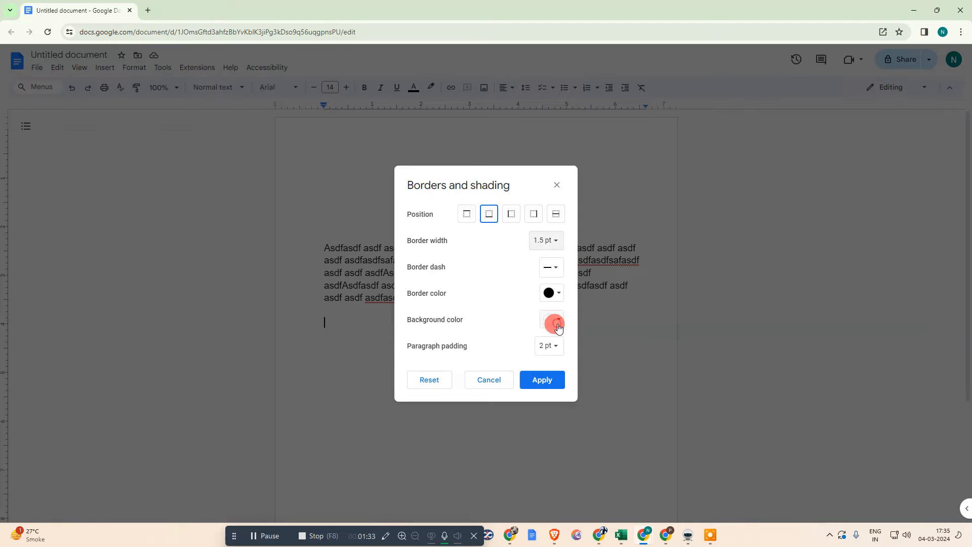
left_click(561, 305)
left_click(549, 324)
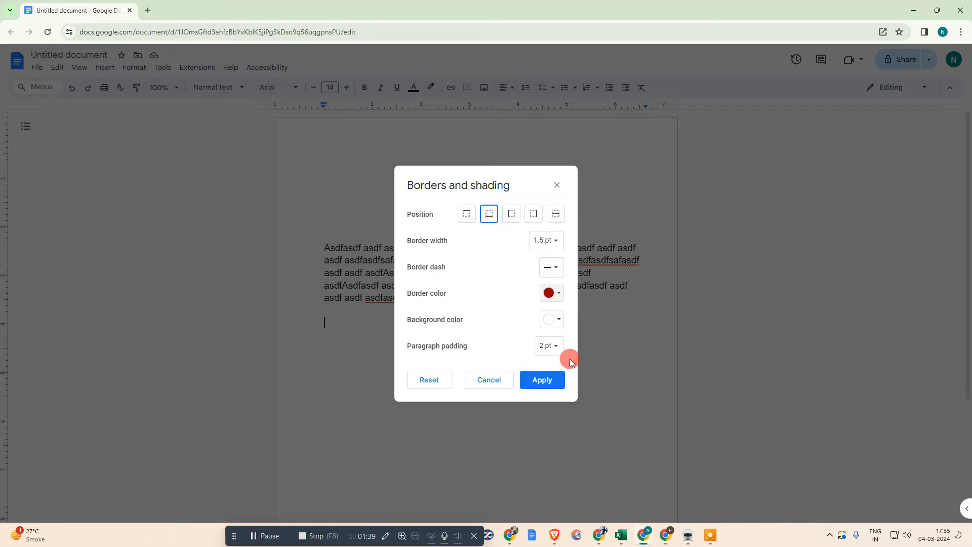
left_click(553, 380)
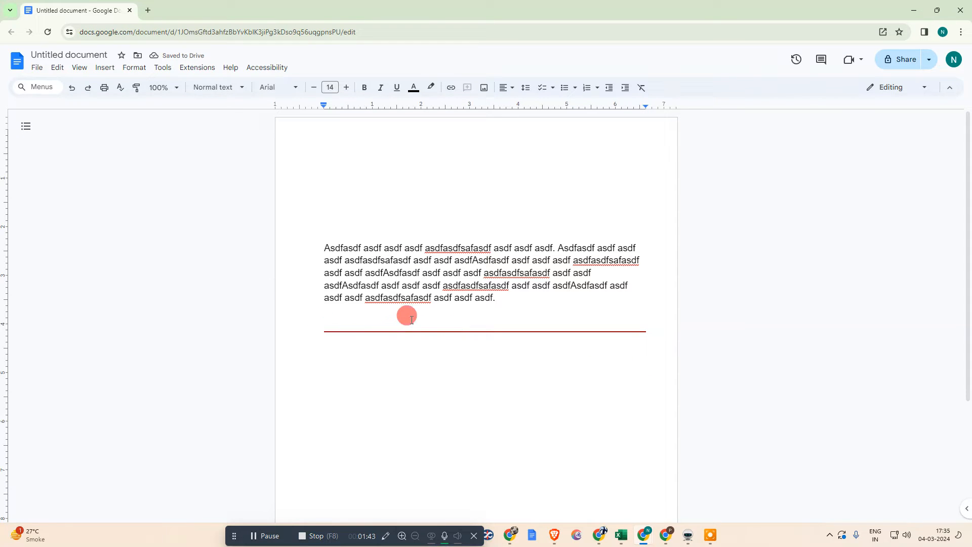
- Try entering two lines of test text starting with "Asdfsdfsaf" above the red border, and delete that text
type("asdfsdfsaf")
key("Return")
type("asdfsadf")
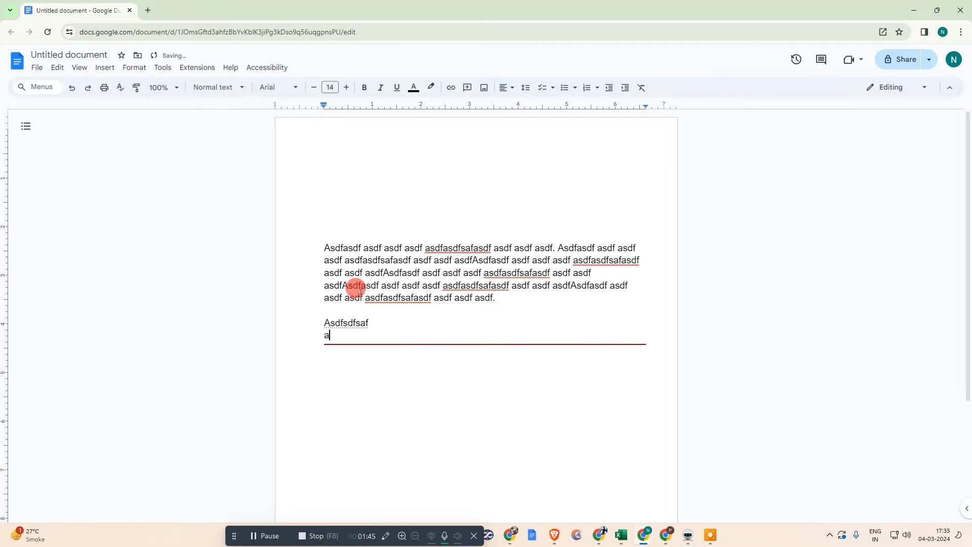
double_click(382, 327)
left_click_drag(369, 335, 263, 321)
key("BackSpace")
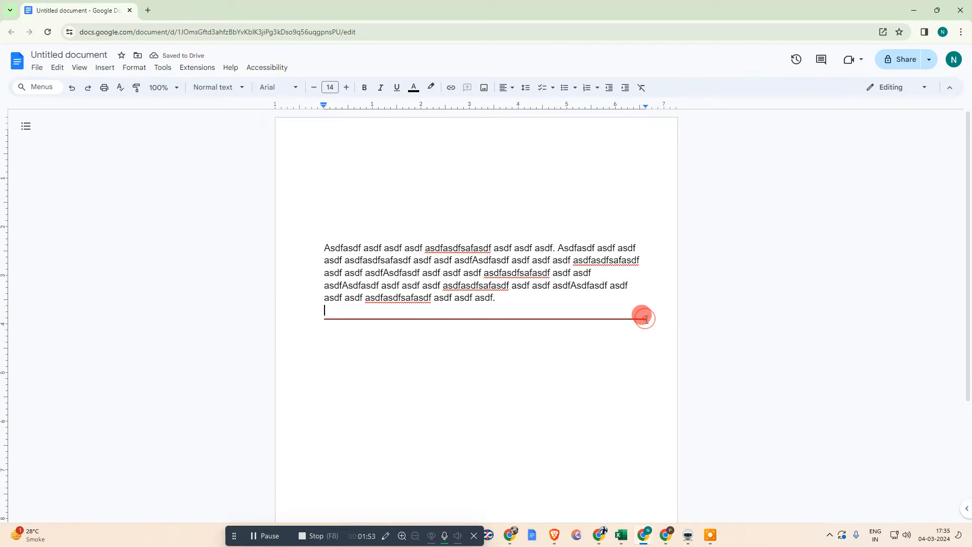
scroll(564, 360, "down", 3)
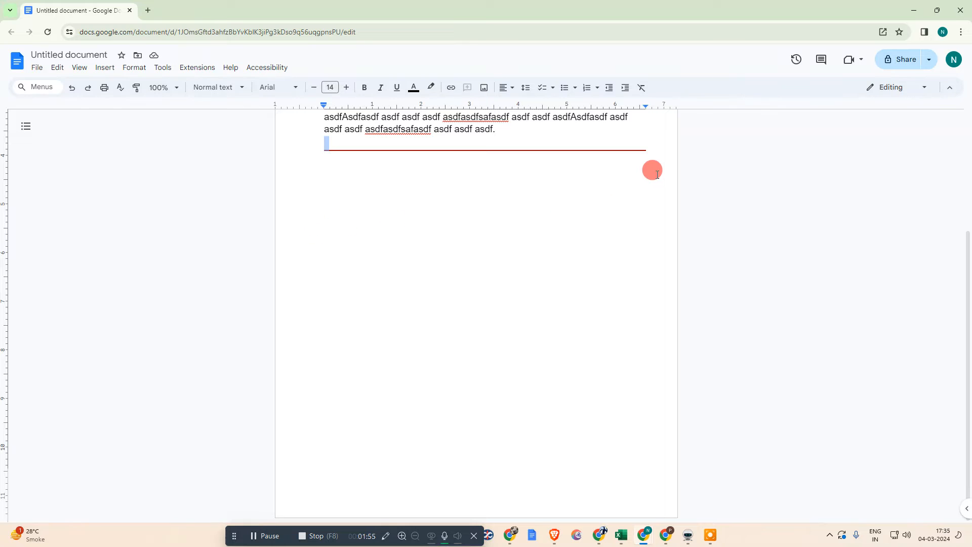
left_click_drag(495, 130, 349, 104)
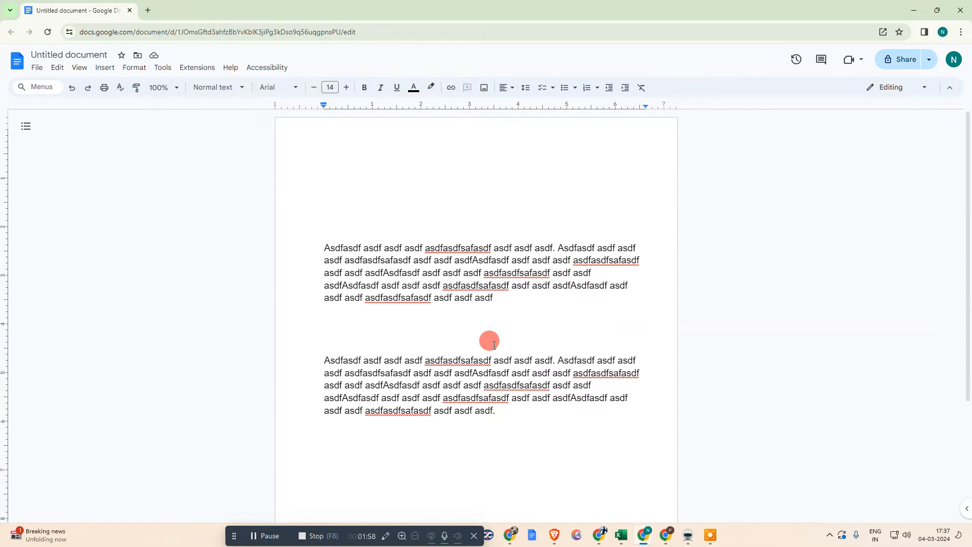
left_click(494, 346)
scroll(494, 345, "down", 2)
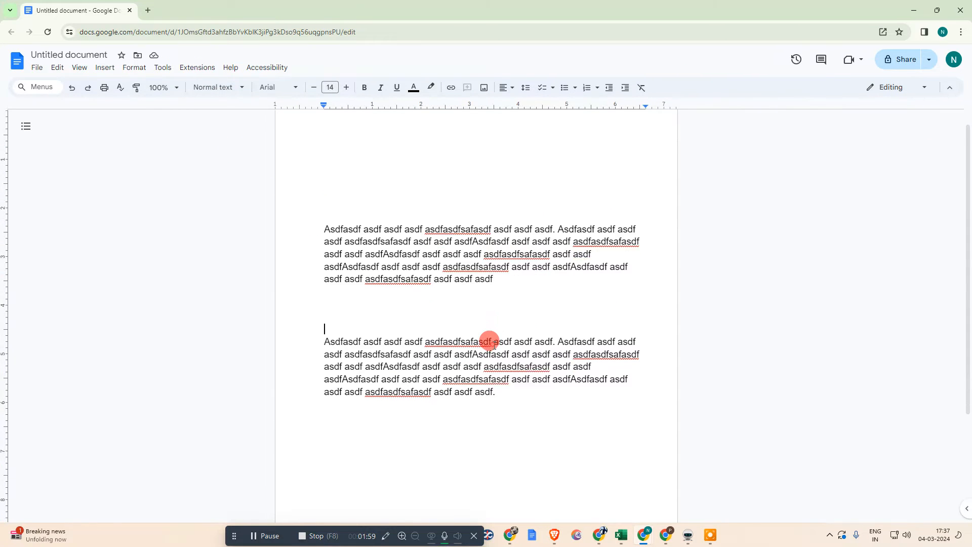
scroll(431, 346, "up", 2)
left_click(408, 344)
left_click(402, 381)
- Remove the empty lines above the first paragraph so the text starts at the page's upper margin
left_click(334, 285)
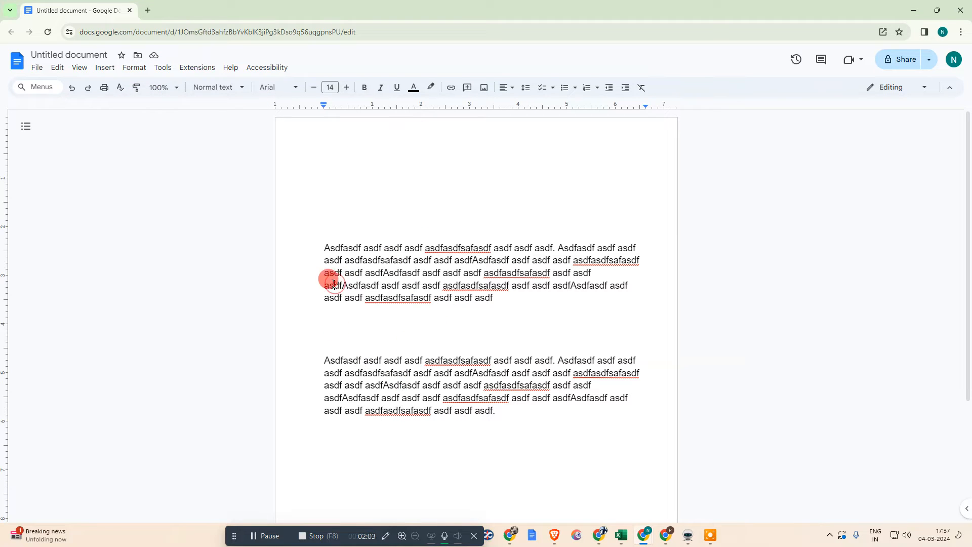
left_click(324, 249)
scroll(334, 276, "down", 2)
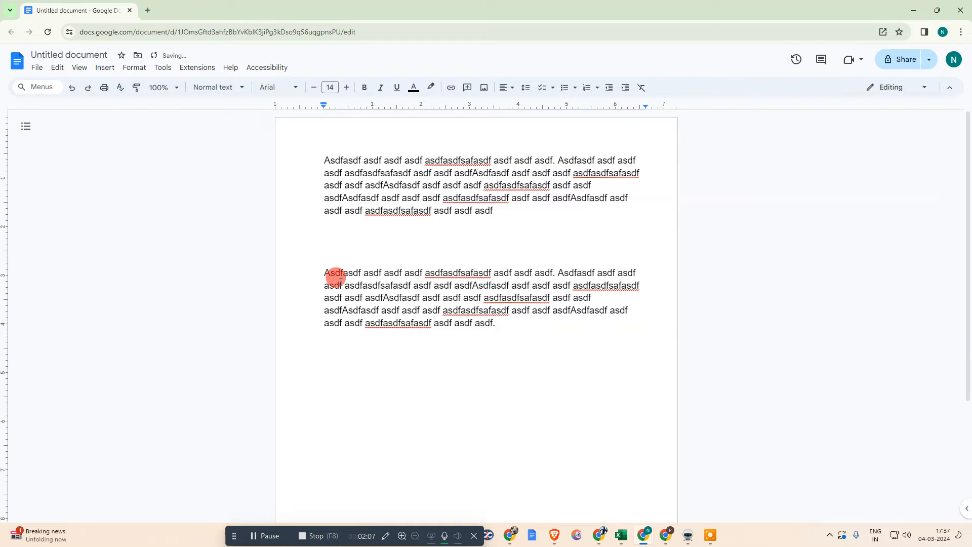
- Choose a bottom border for the empty line between the two paragraphs in the Borders and shading settings
left_click(316, 232)
left_click_drag(336, 241, 398, 249)
left_click(353, 243)
left_click(320, 234)
left_click(336, 242)
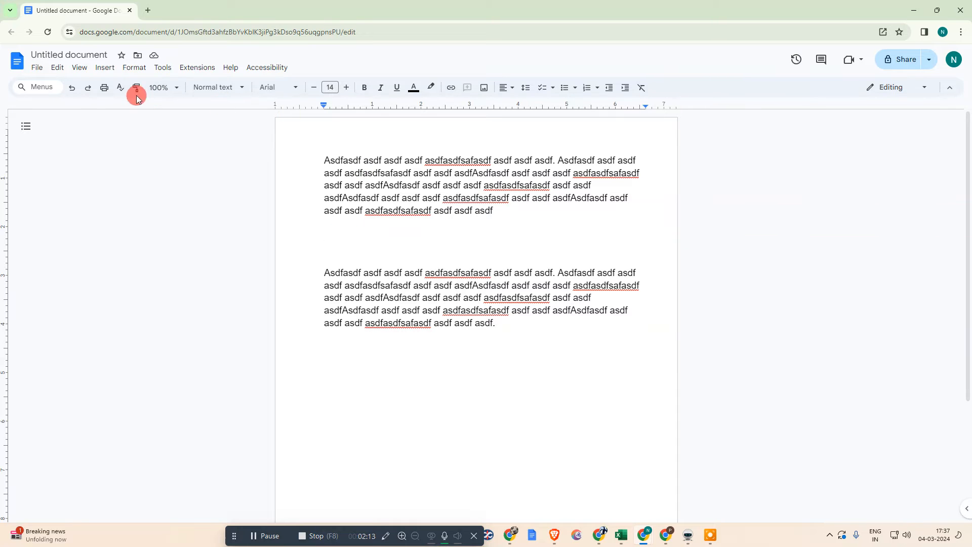
left_click(134, 67)
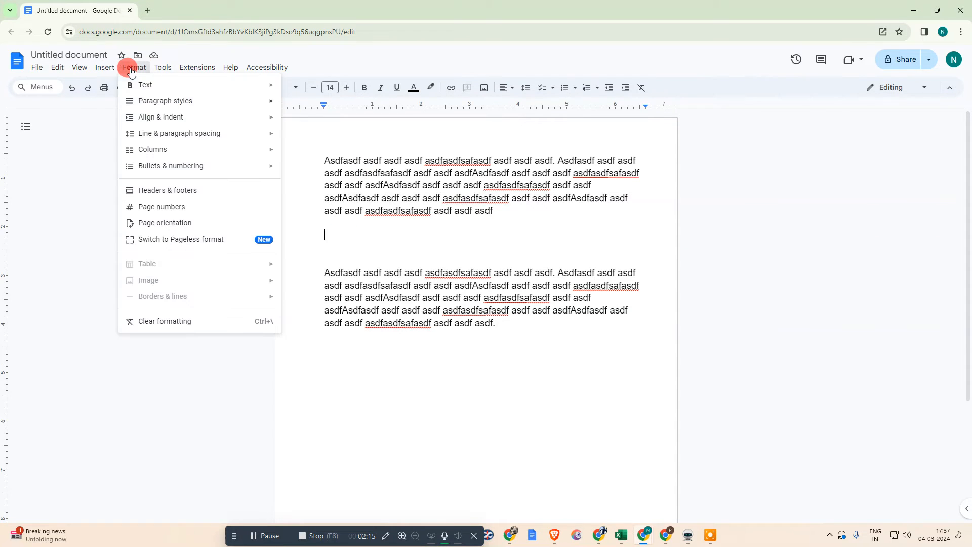
mouse_move(162, 101)
left_click(289, 106)
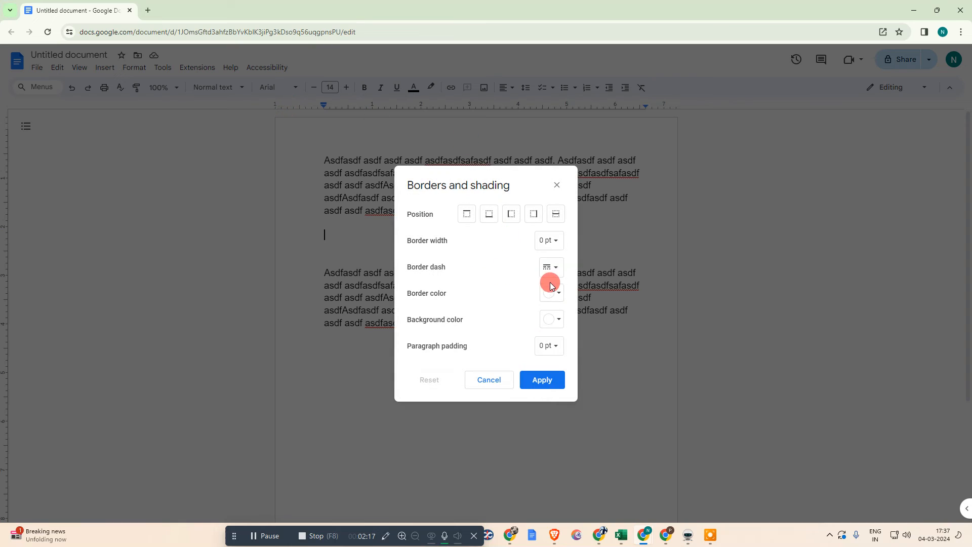
left_click(500, 217)
- Set the colour of the border between the paragraphs to orange-red and apply it
left_click(549, 292)
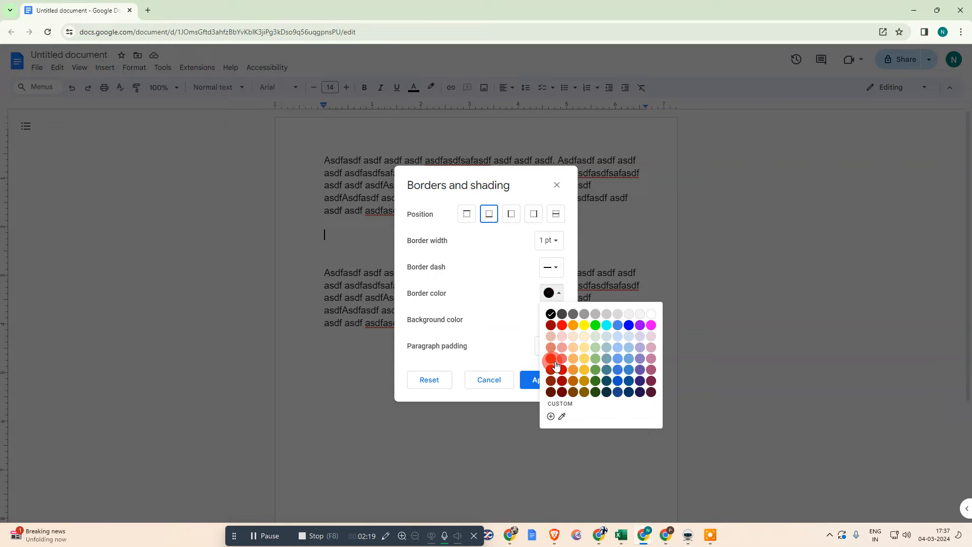
left_click(556, 363)
left_click(538, 381)
- Try changing the colour of the border between the two paragraphs to dark red in the Borders and shading settings
left_click(400, 244)
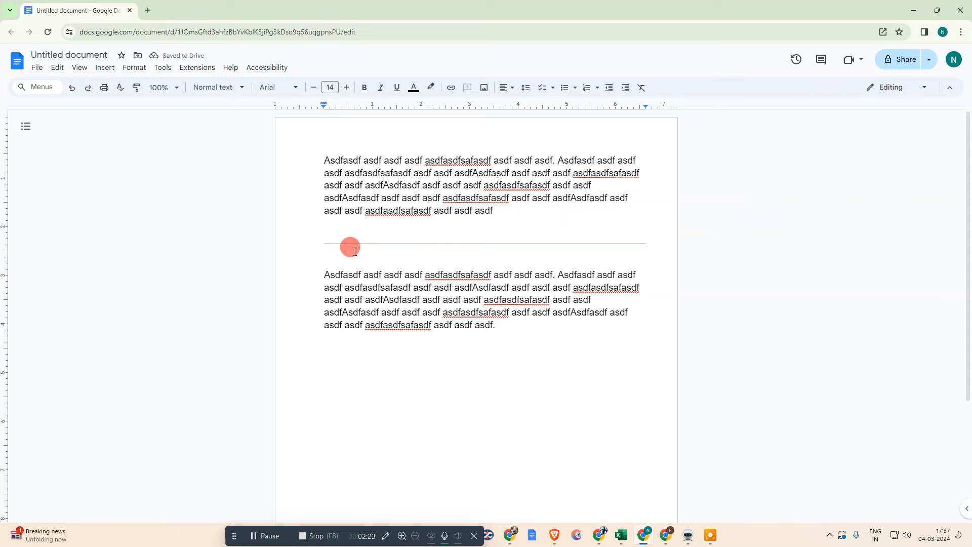
left_click(132, 68)
left_click(150, 104)
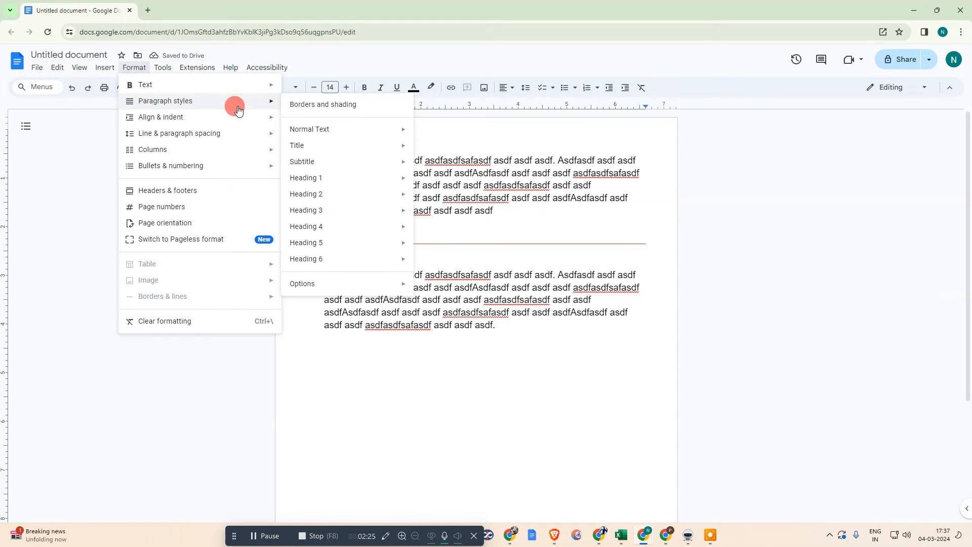
left_click(334, 101)
left_click(552, 293)
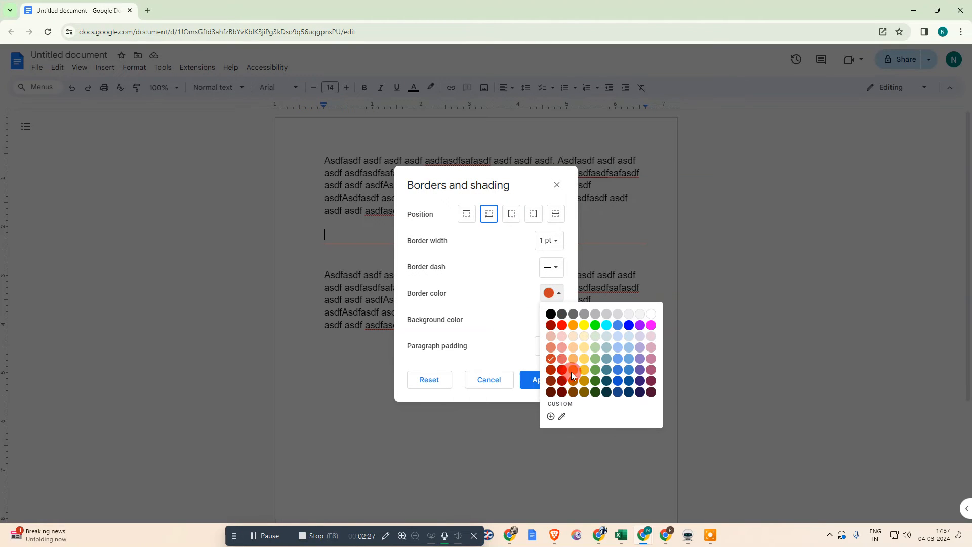
left_click(561, 392)
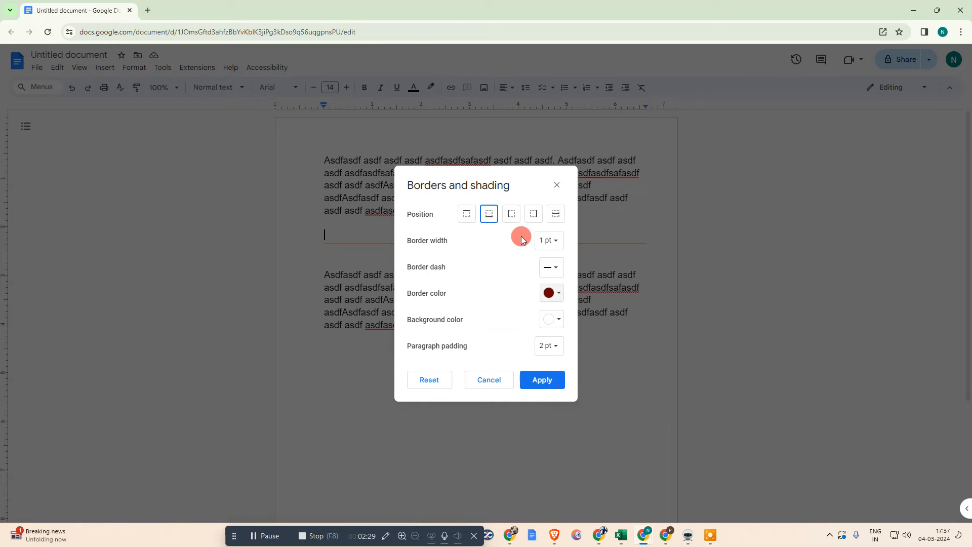
- Try a 1.5 pt border on all four sides of the empty line between the paragraphs, and undo it
left_click(544, 238)
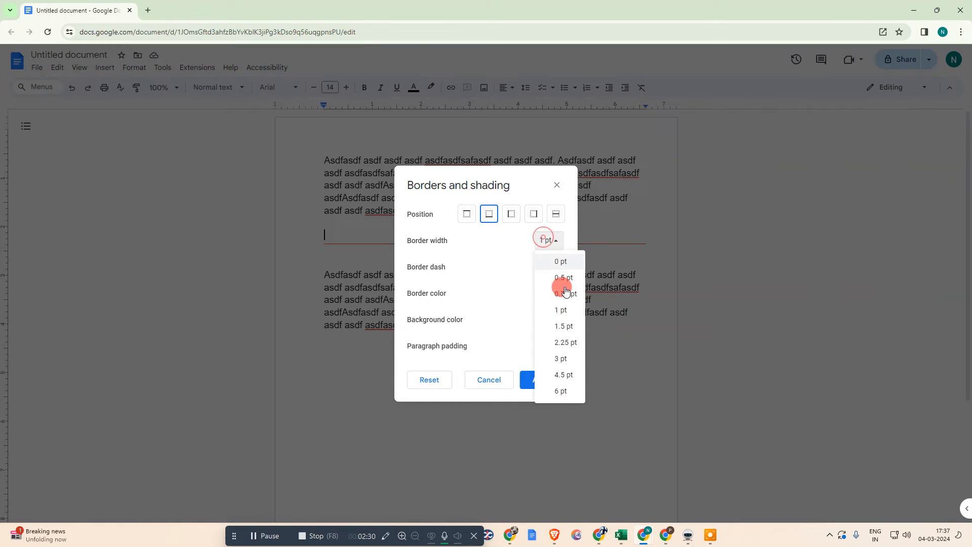
left_click(562, 342)
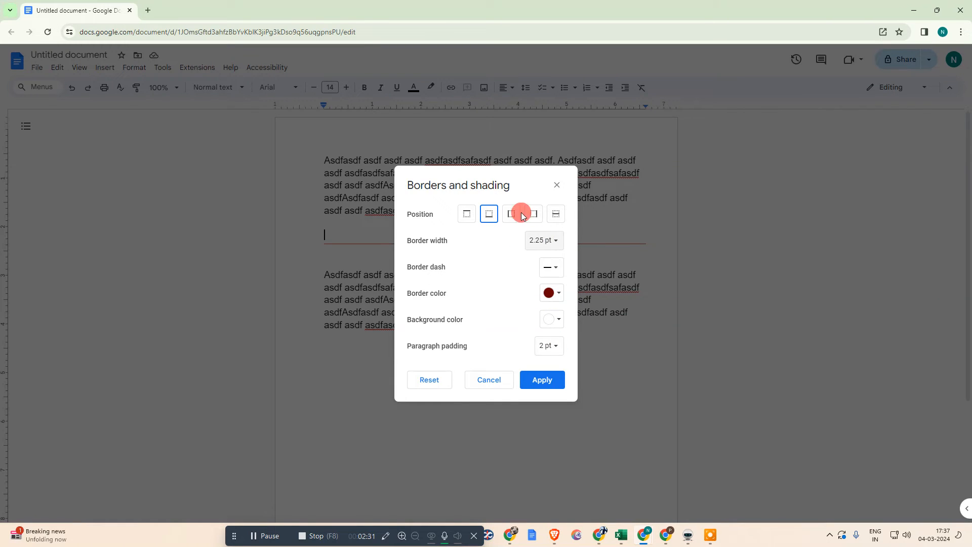
left_click(529, 239)
left_click(553, 324)
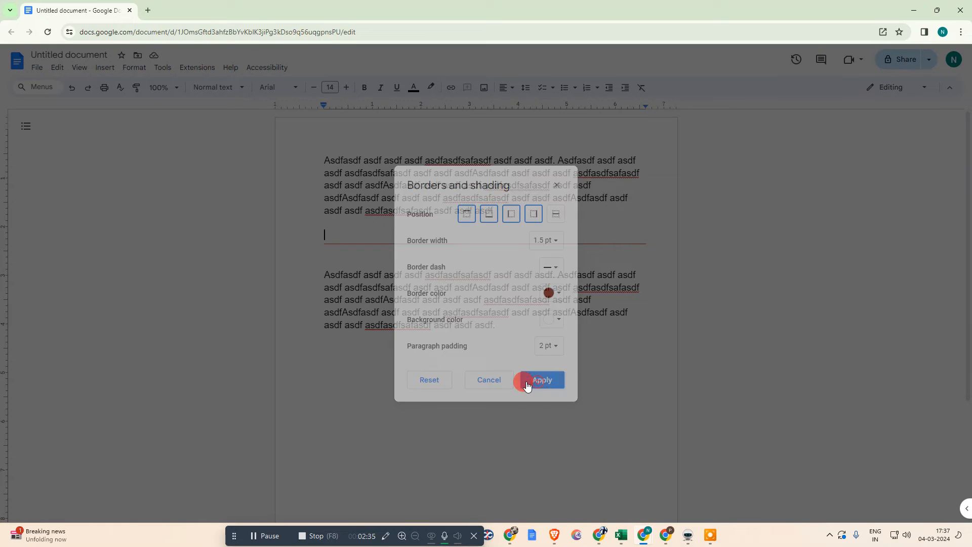
left_click(534, 382)
left_click(381, 373)
key("ctrl+z")
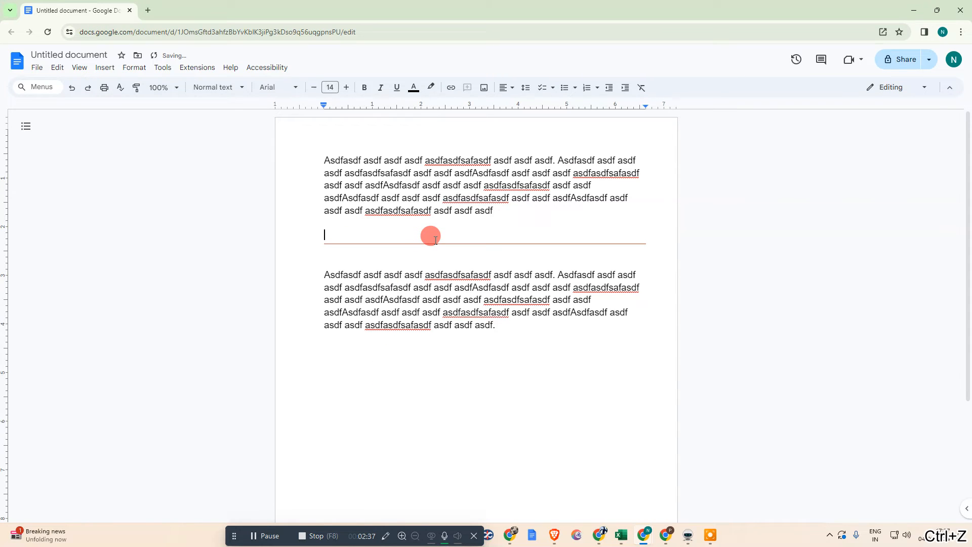
left_click(372, 246)
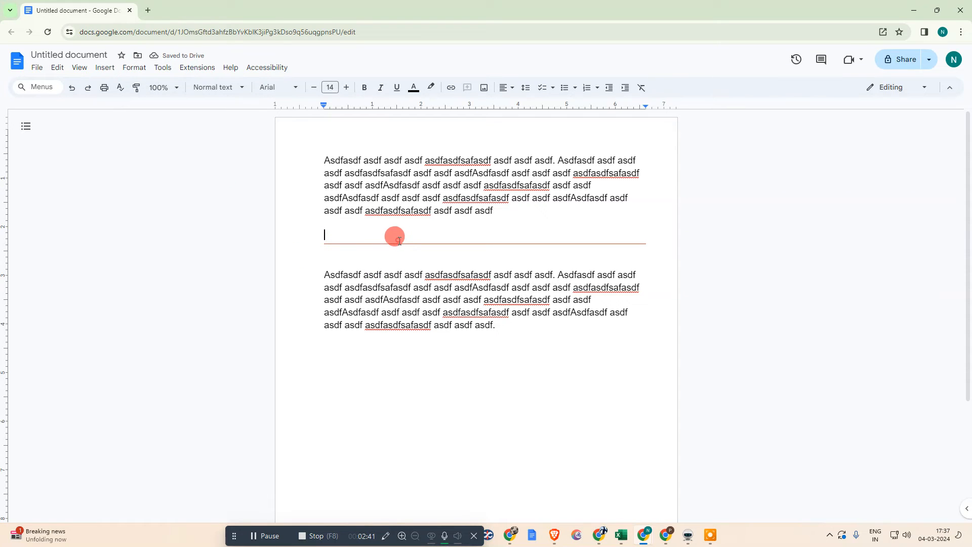
double_click(437, 241)
left_click(386, 241)
- Add an empty line below the second paragraph and start a new drawing there
left_click(544, 330)
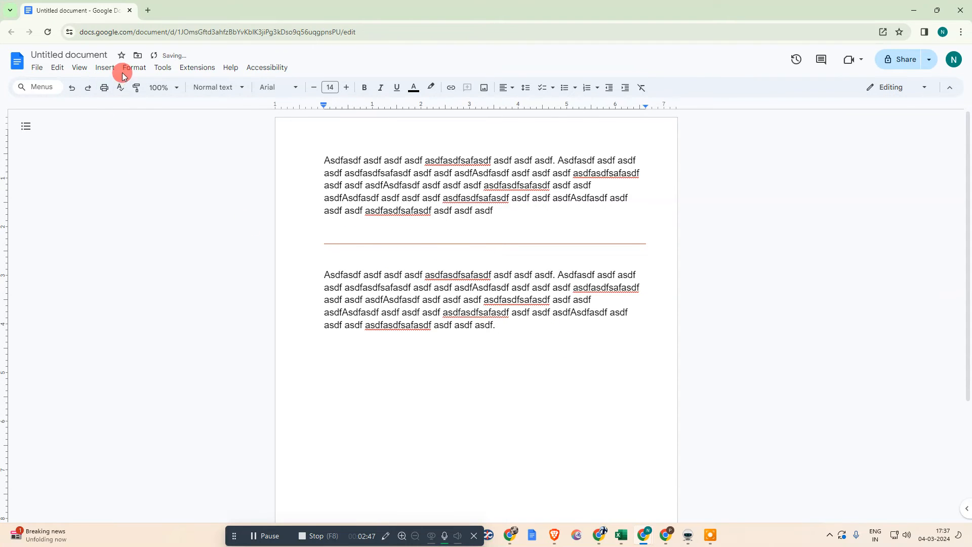
left_click(100, 68)
mouse_move(136, 119)
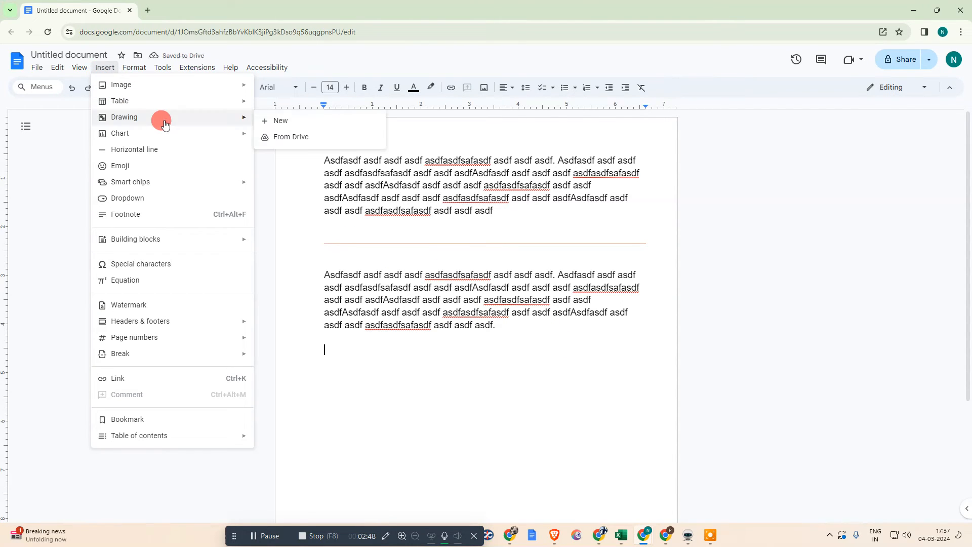
left_click(280, 120)
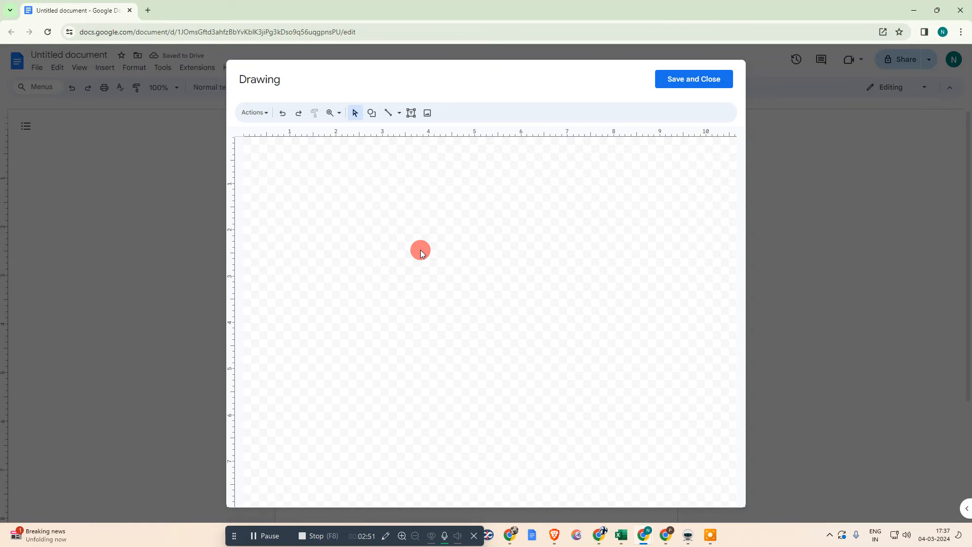
- Draw a straight horizontal line about 8.3 inches long across the drawing canvas with the Line tool
left_click(388, 119)
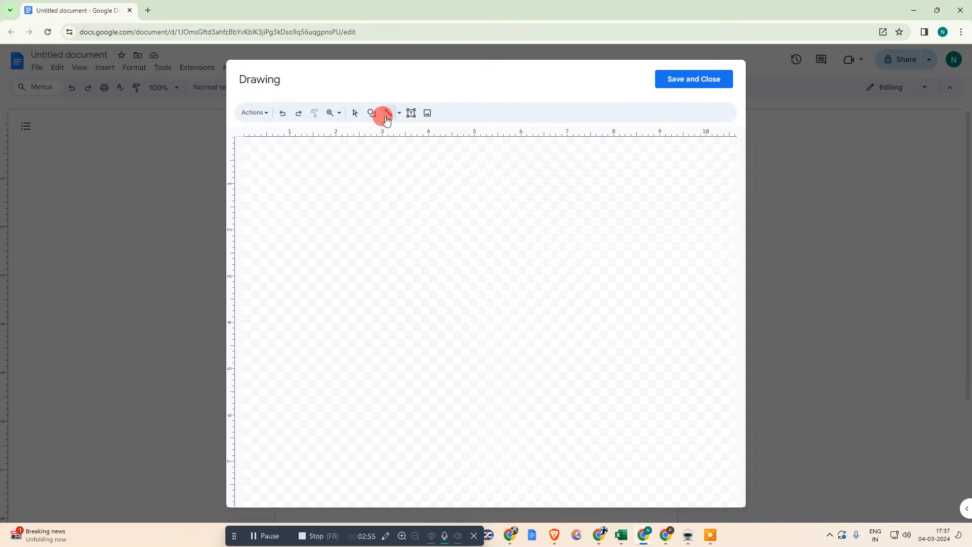
left_click(389, 117)
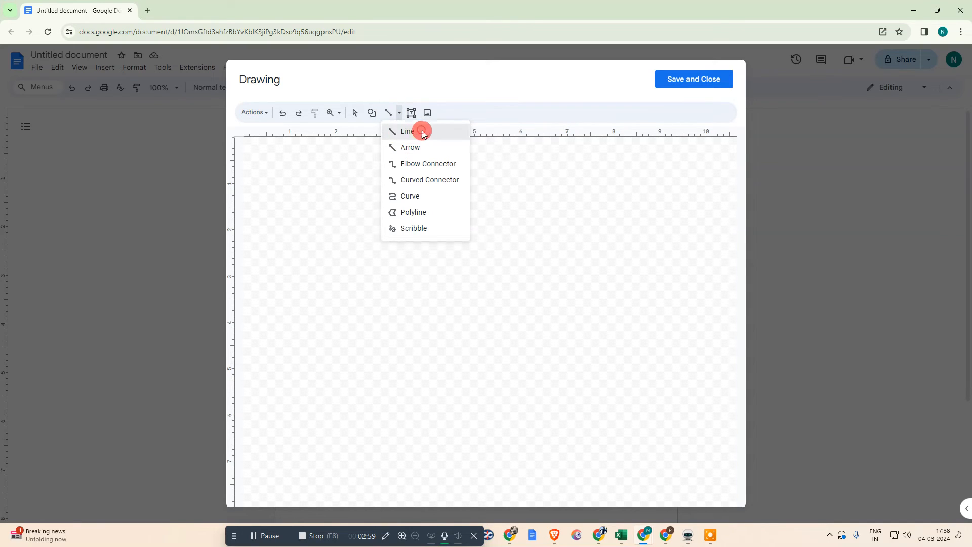
left_click(417, 132)
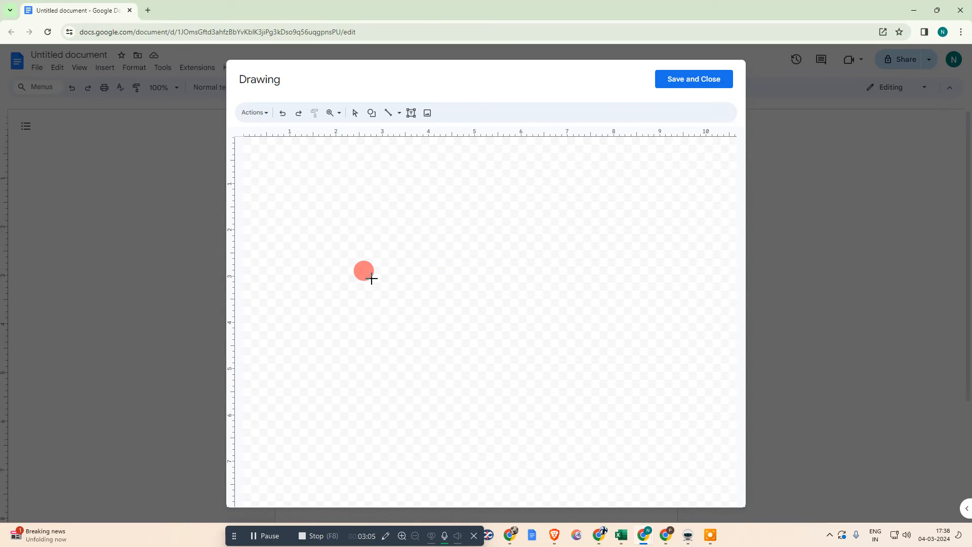
left_click_drag(299, 276, 635, 274)
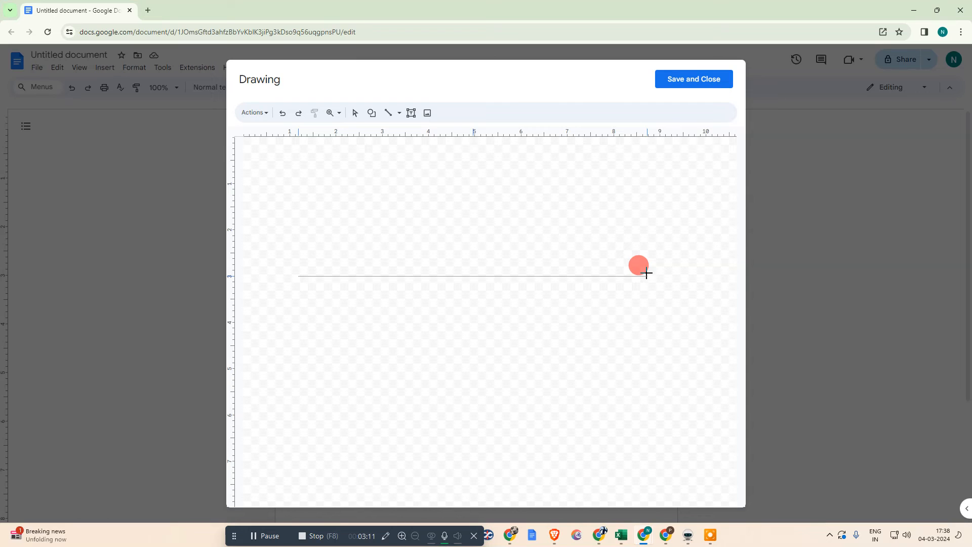
mouse_move(646, 274)
left_mouse_down()
mouse_move(648, 257)
mouse_move(651, 284)
mouse_move(660, 284)
mouse_move(590, 287)
mouse_move(682, 281)
left_mouse_up()
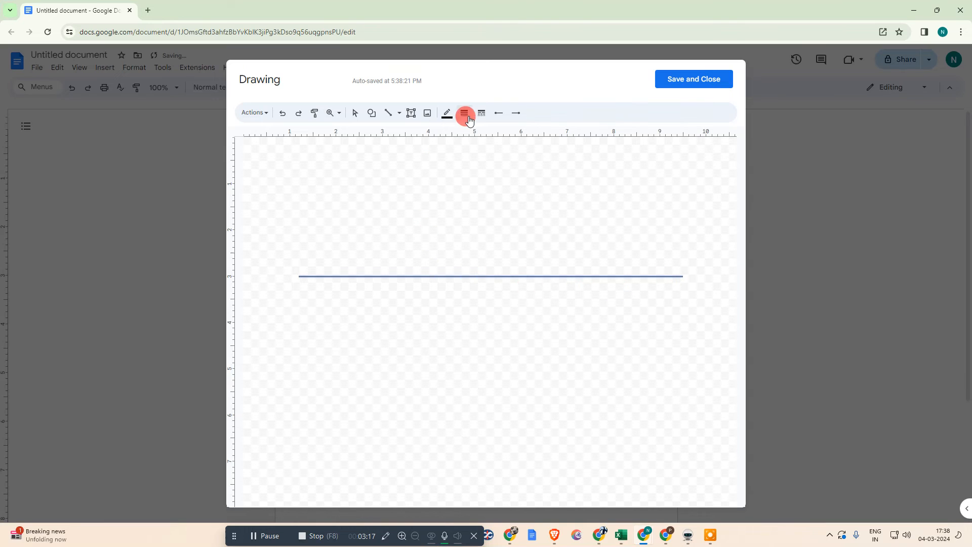
- Colour the drawn line dark red and increase its weight
left_click(446, 113)
left_click(450, 220)
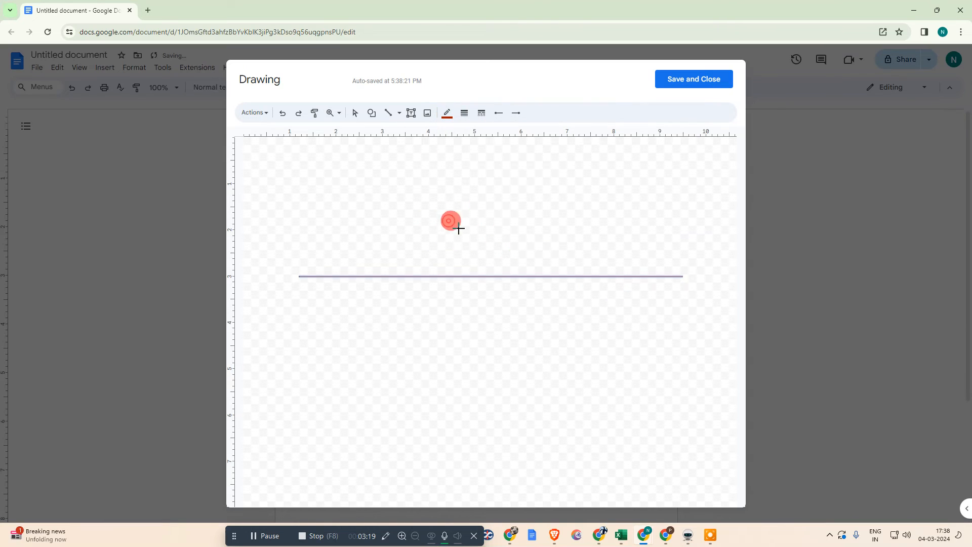
left_click(462, 113)
left_click(480, 178)
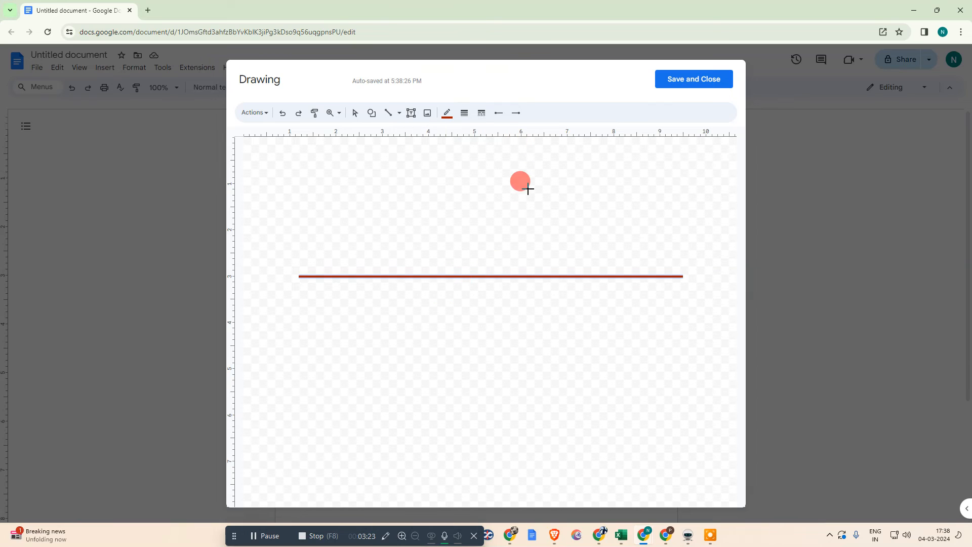
- Review the line's start and end styles, leave its ends plain, and save the drawing into the document
left_click(516, 112)
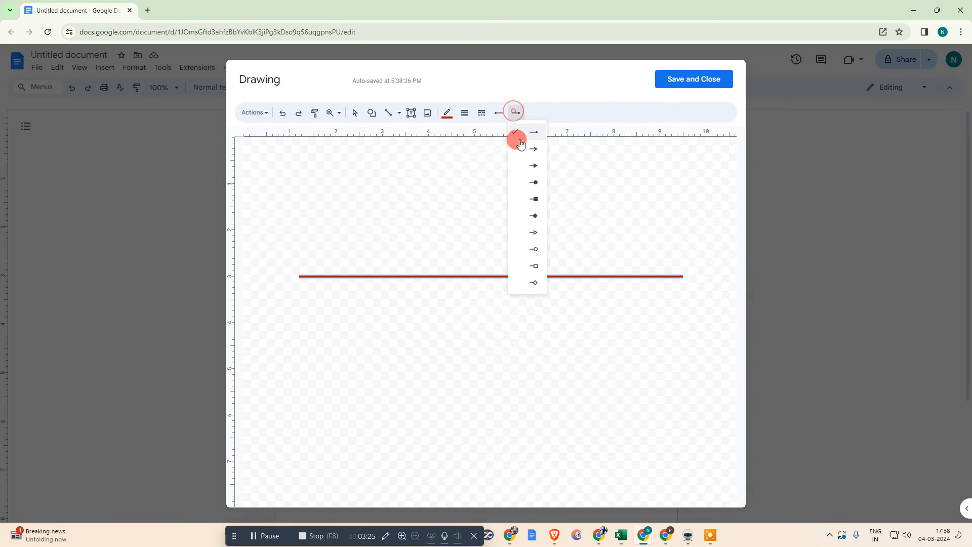
left_click(498, 112)
left_click(506, 182)
left_click(633, 196)
left_click(690, 77)
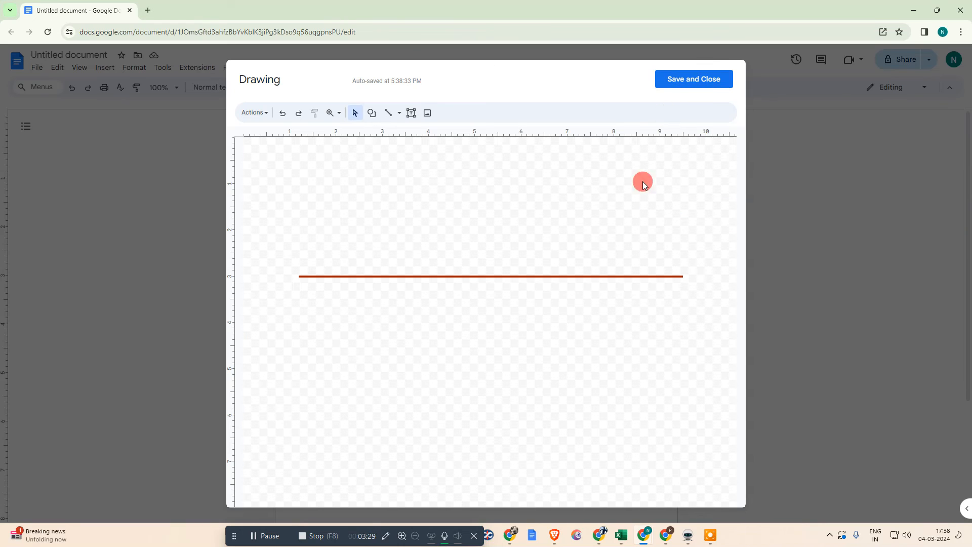
left_click(517, 275)
left_click(694, 81)
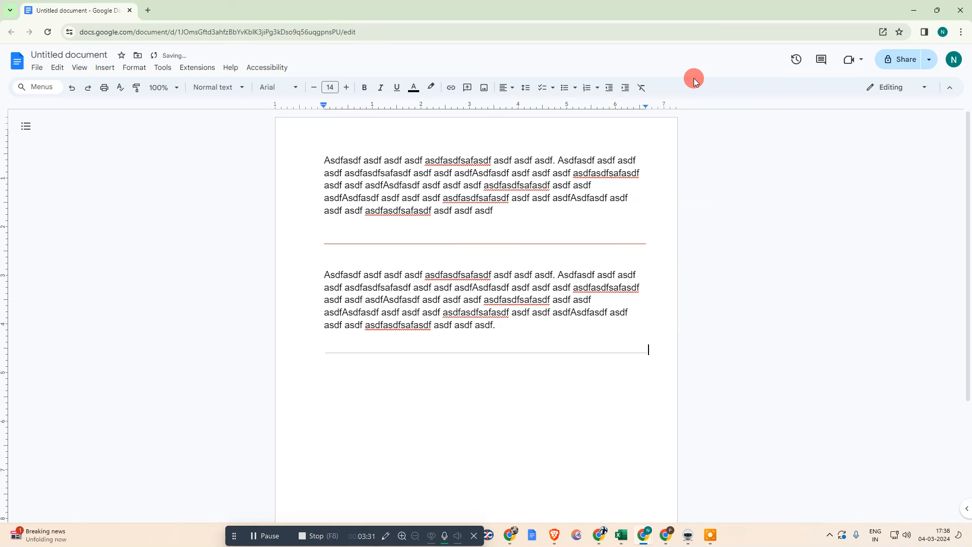
- Widen the inserted line drawing below the second paragraph so it extends past the text margin
left_click(443, 351)
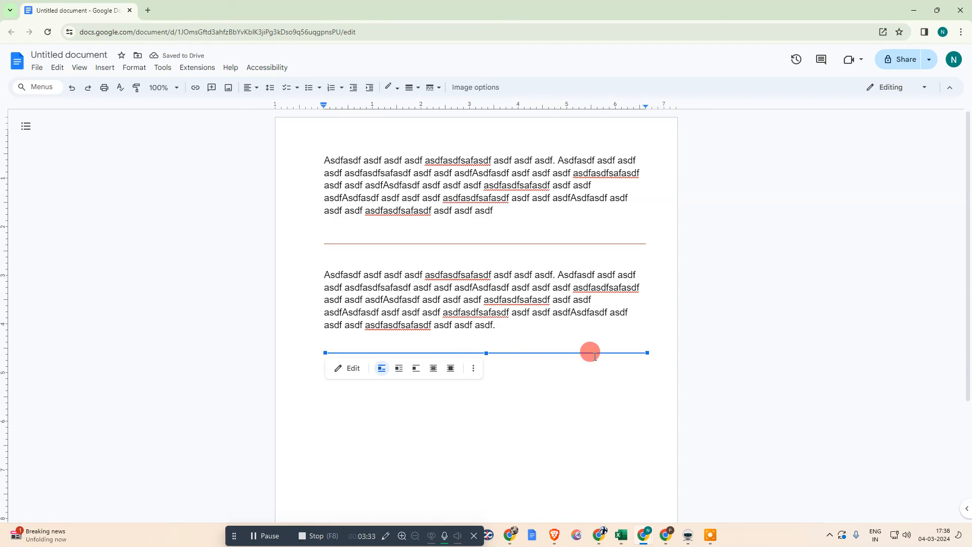
left_click_drag(647, 352, 667, 350)
left_click_drag(326, 351, 307, 349)
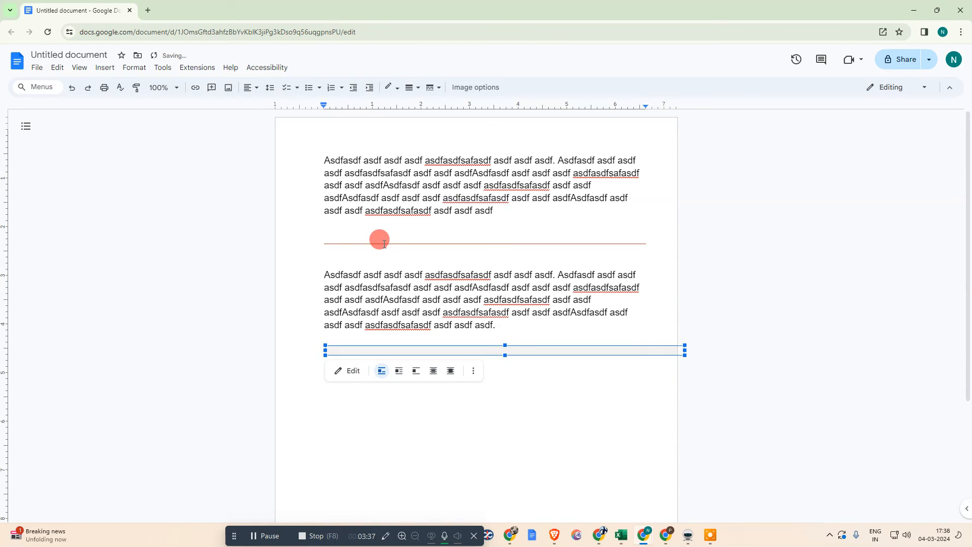
left_click(347, 234)
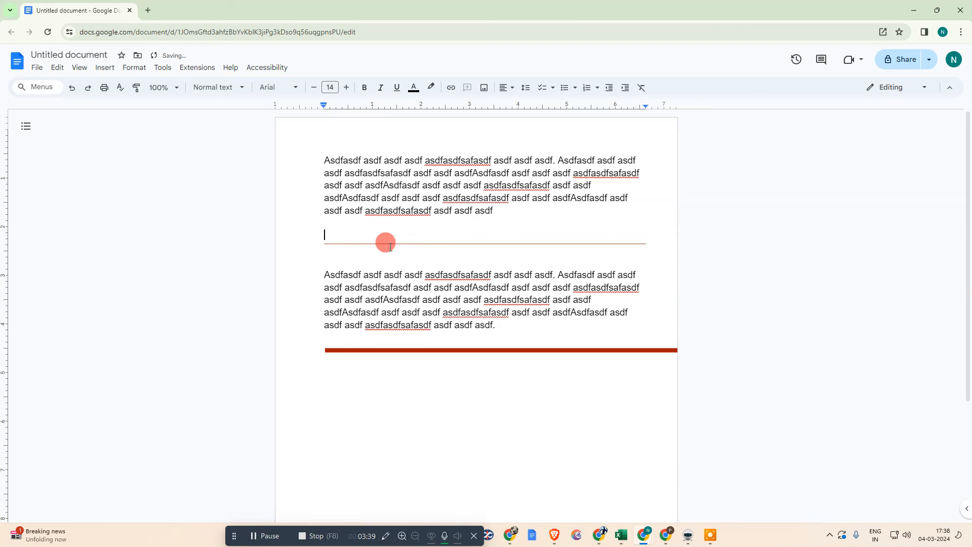
- Set the line drawing to wrap text and move it so it is roughly centred across the page
left_click(382, 349)
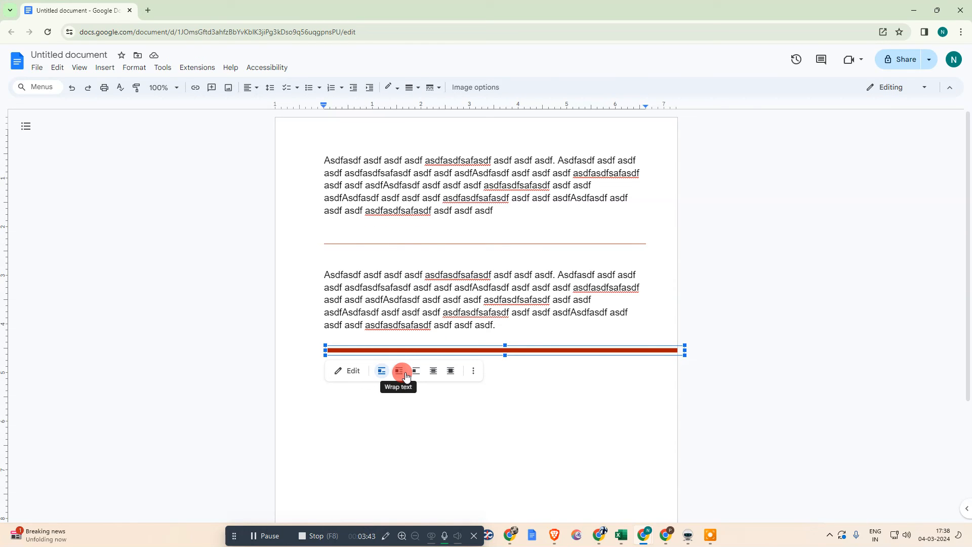
left_click(400, 371)
left_click_drag(492, 349, 445, 354)
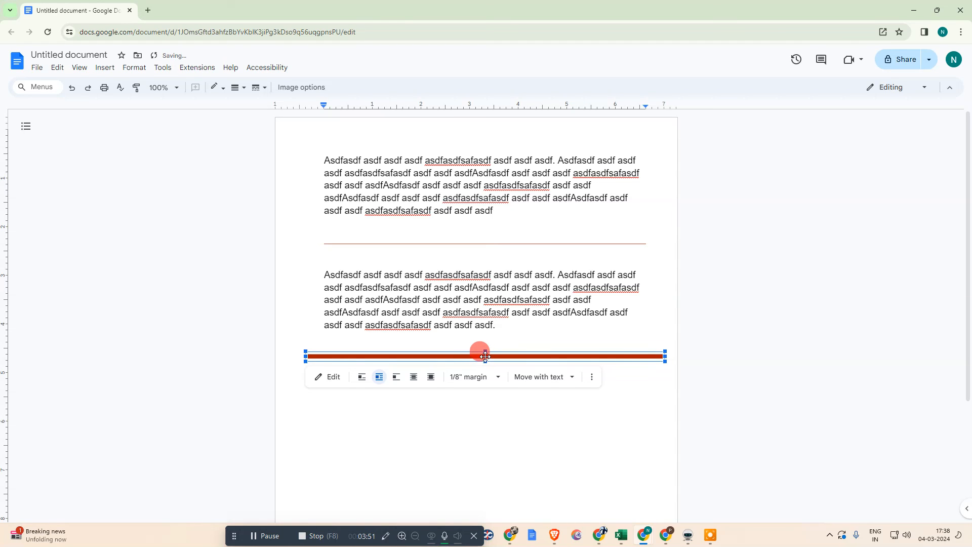
- Stretch both ends of the line drawing almost to the page edges, keeping the 1/8" margin and Move with text
left_click_drag(666, 356, 670, 356)
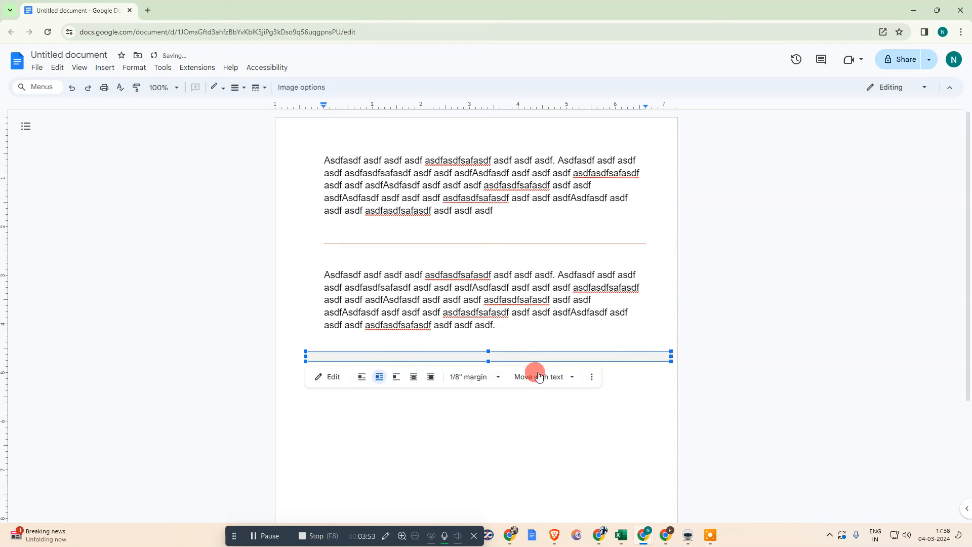
left_click_drag(299, 356, 284, 356)
left_click(476, 376)
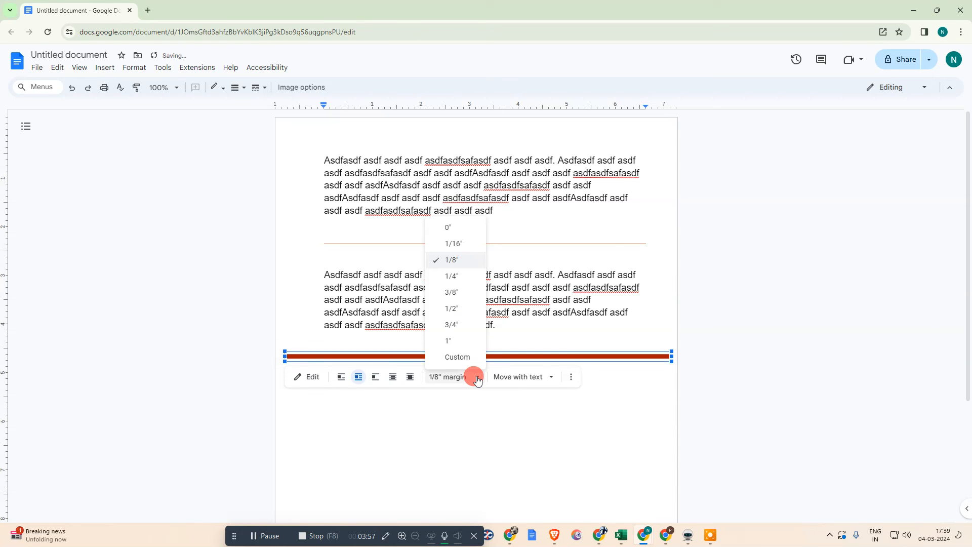
left_click(526, 379)
left_click(410, 416)
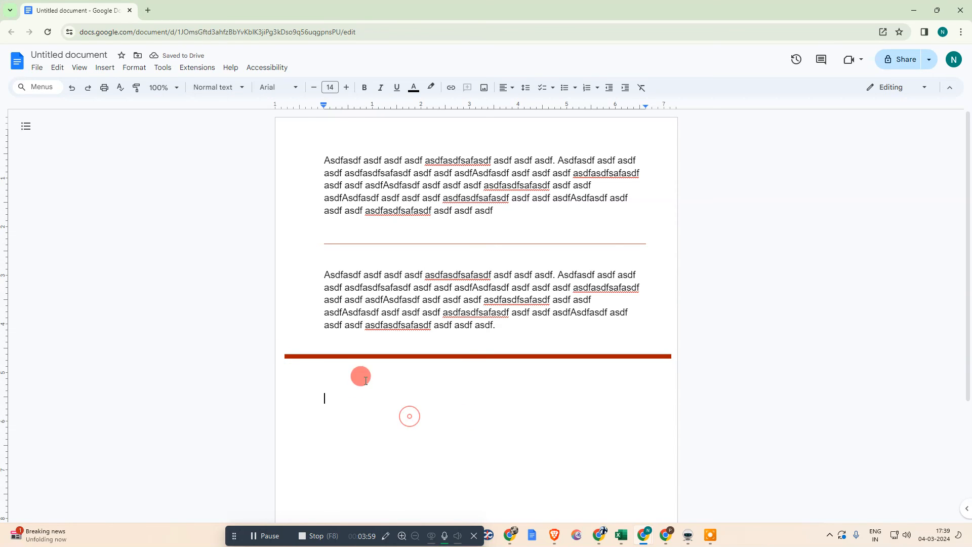
left_click(459, 356)
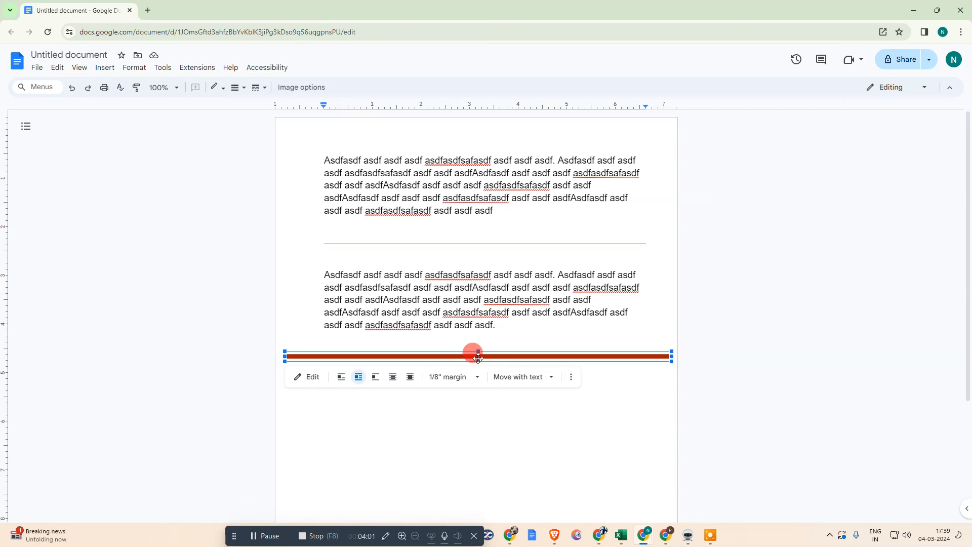
left_click_drag(479, 356, 481, 357)
left_click(464, 401)
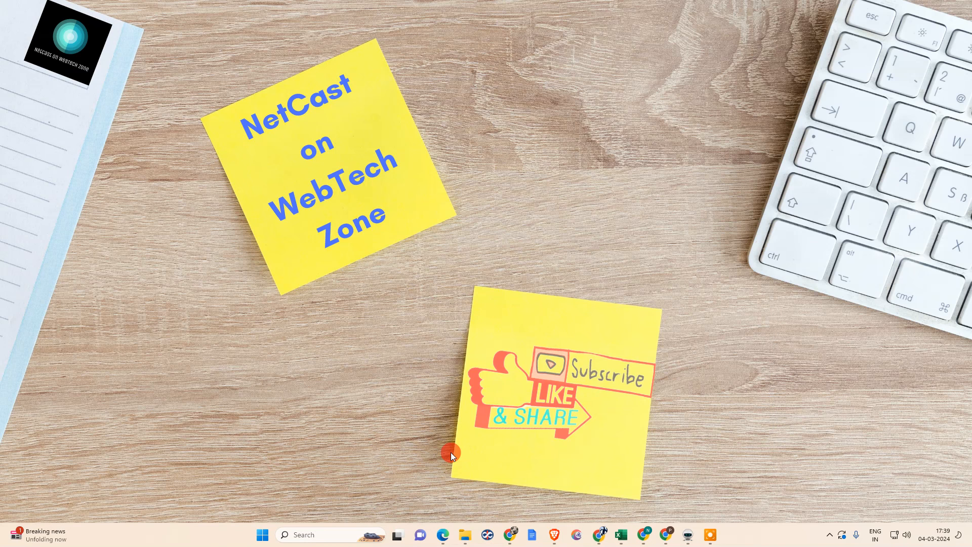